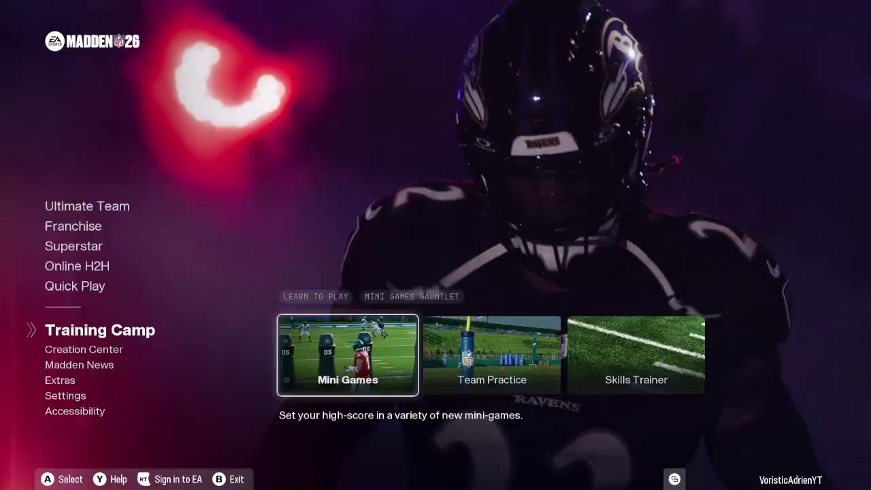
Step: Bring up the Adrenalin overlay on its Gaming Graphics page for the RX 5700 XT
key("alt+r")
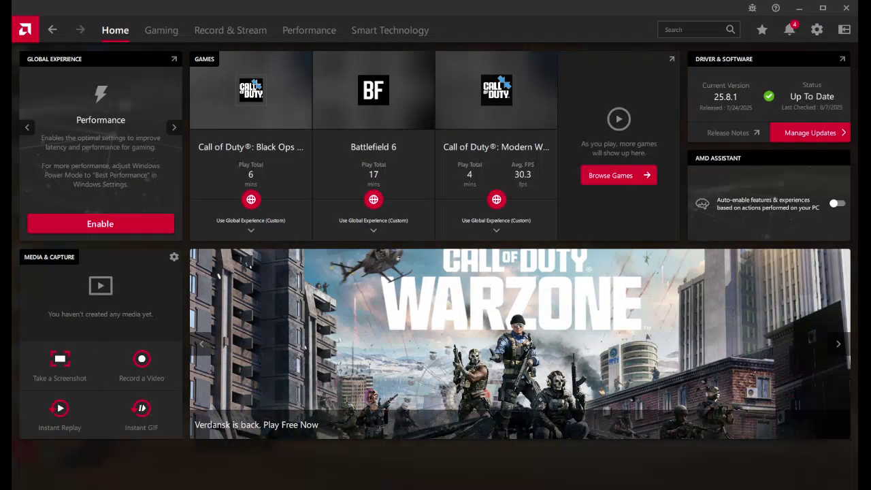
left_click(137, 29)
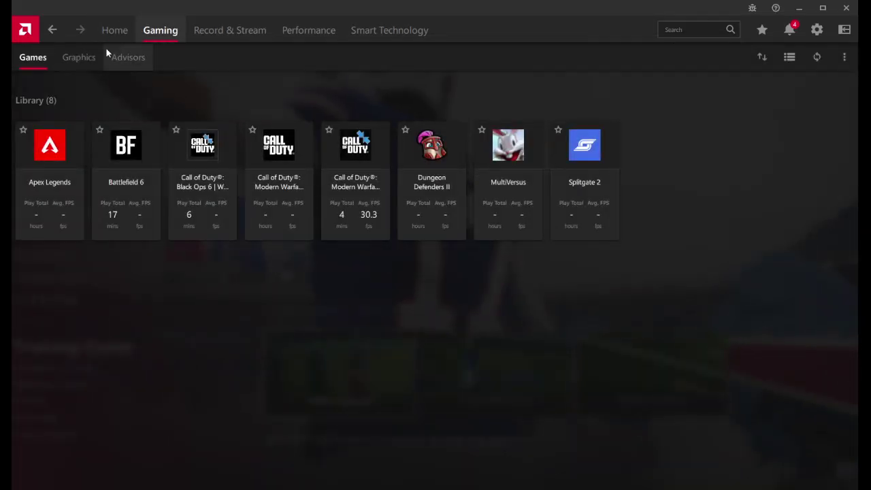
left_click(87, 59)
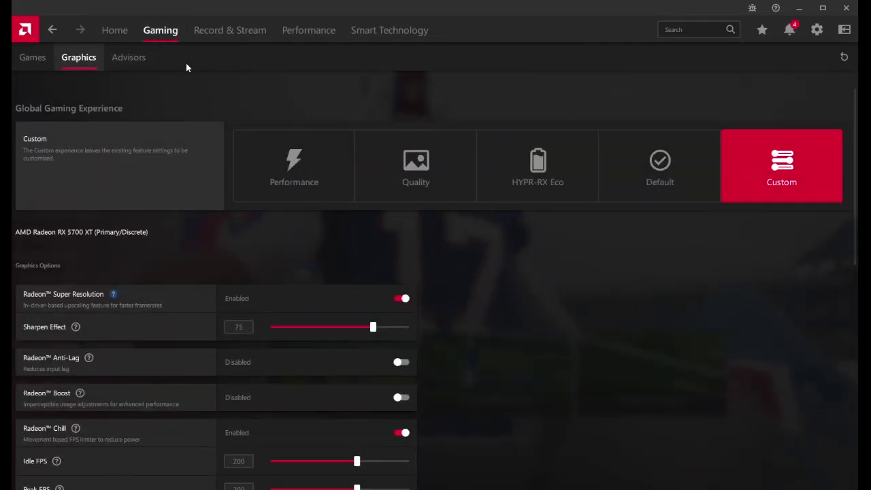
Step: Apply the Performance graphics preset, then return to the Custom profile
left_click(296, 189)
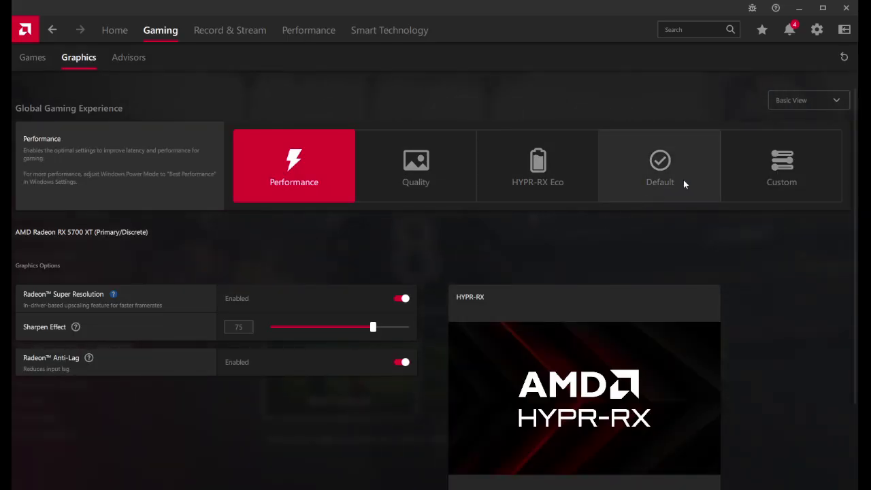
left_click(747, 164)
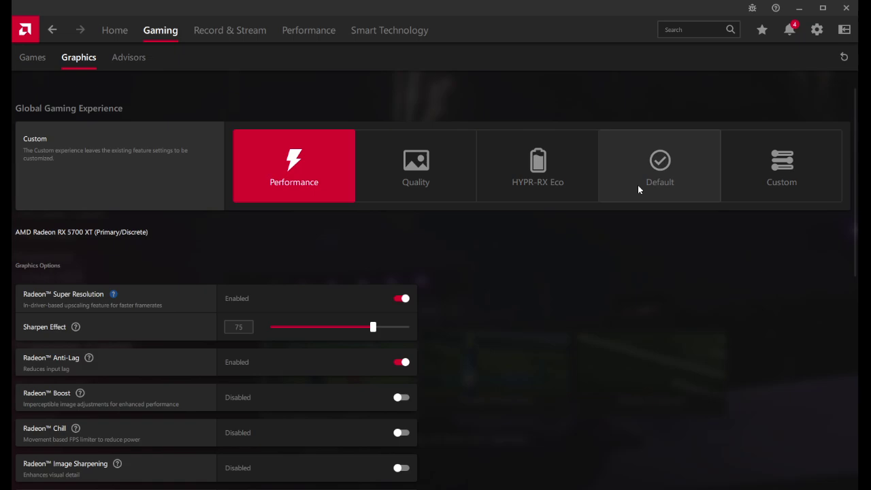
scroll(325, 395, "down", 5)
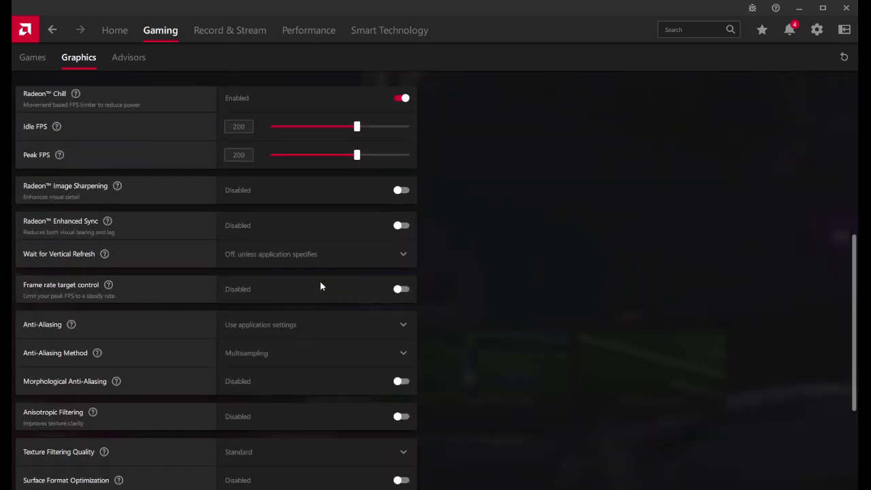
scroll(313, 190, "up", 3)
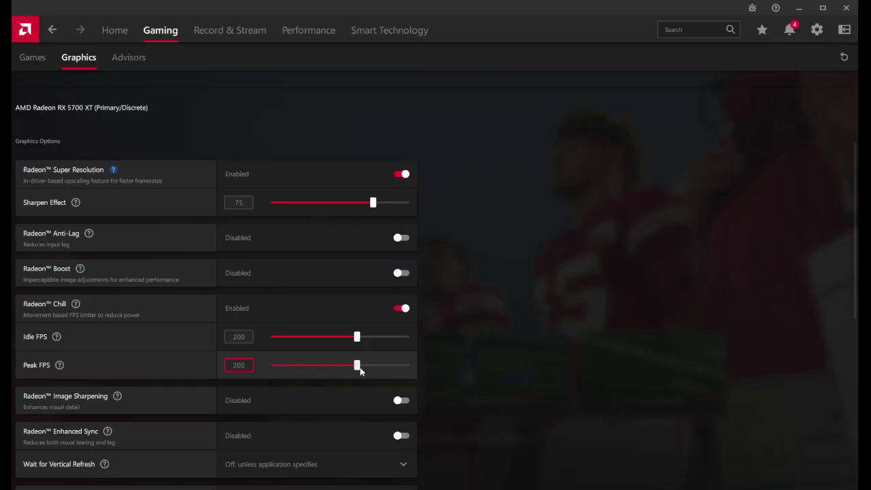
Step: Lower Radeon Chill Idle FPS to 60, with Peak FPS at 206
mouse_move(357, 336)
left_mouse_down()
mouse_move(273, 336)
mouse_move(359, 342)
left_mouse_up()
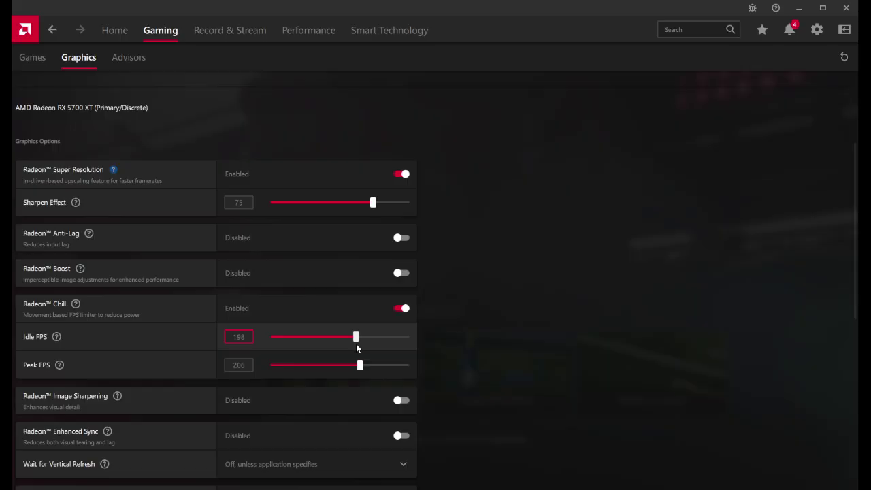
scroll(356, 344, "up", 3)
scroll(344, 338, "down", 5)
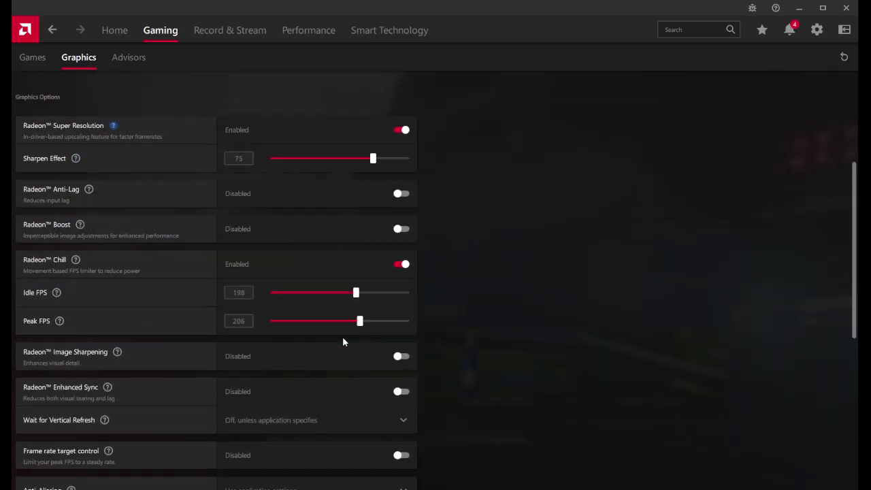
scroll(343, 339, "down", 5)
scroll(340, 329, "up", 5)
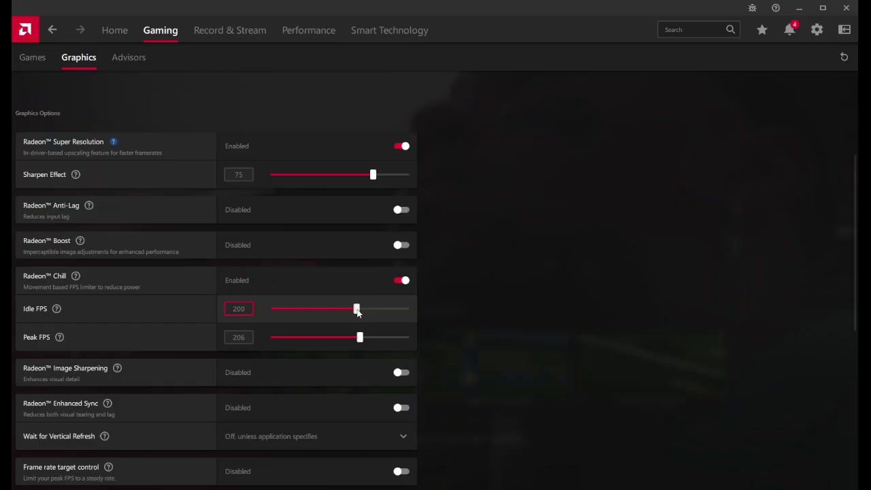
left_click_drag(356, 309, 357, 310)
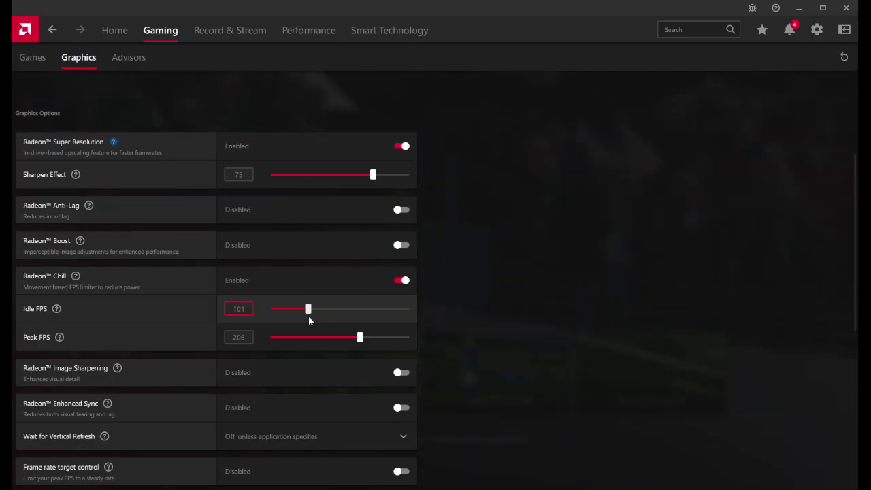
left_click_drag(308, 316, 289, 318)
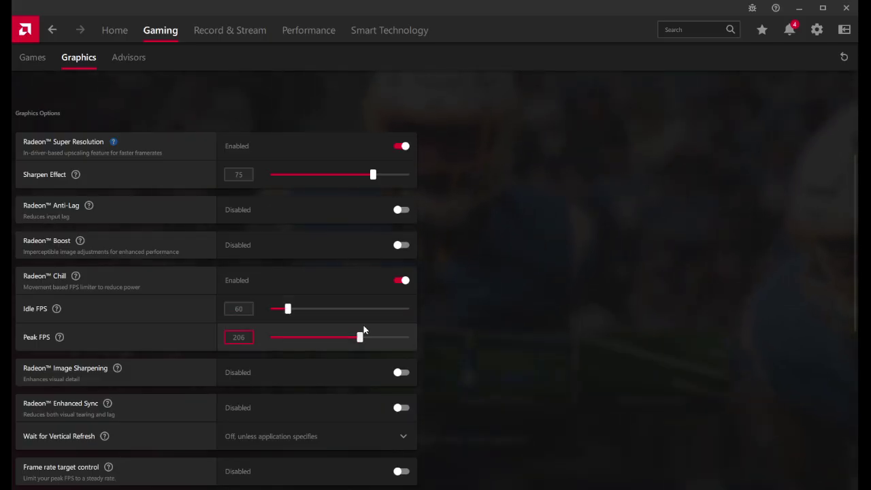
Step: Correct Peak FPS to 200 and close the Adrenalin overlay
left_click(248, 334)
key("BackSpace")
type("0")
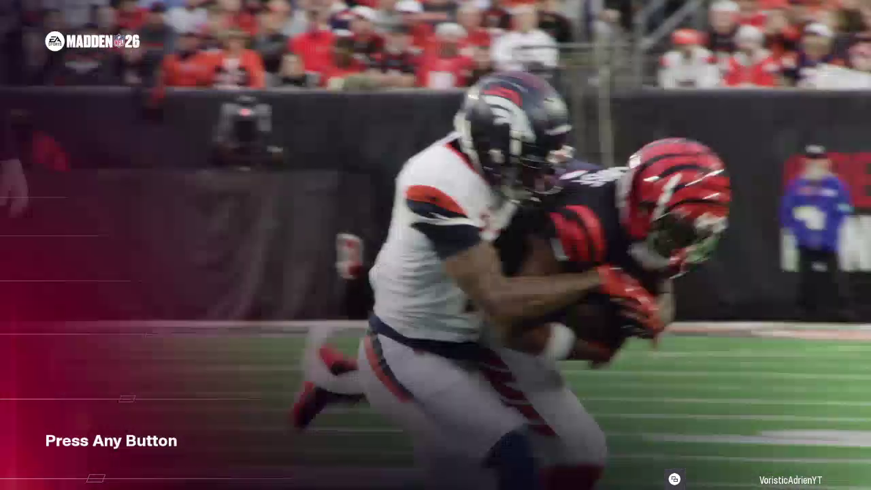
Step: From the title screen, scroll through Game Options and reach Graphics showing 1920x1080, Borderless, 120 FPS
key("Return")
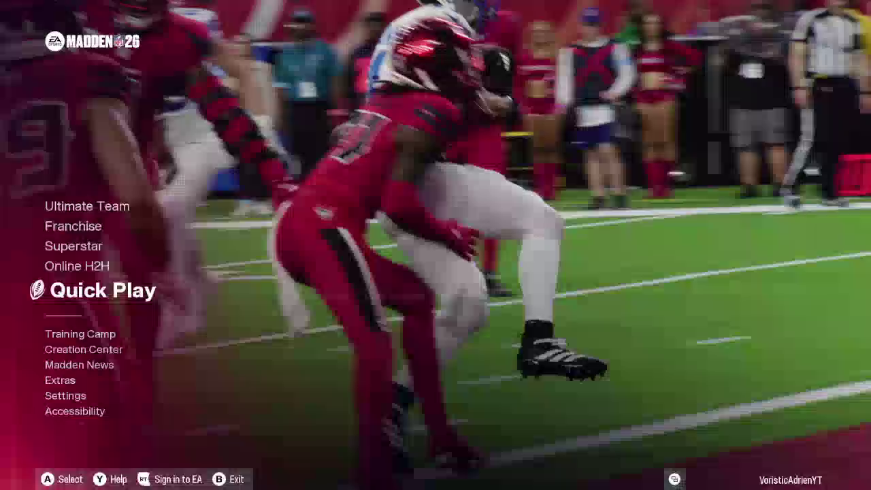
key("Down")
key("Down")
key("Down")
key("Return")
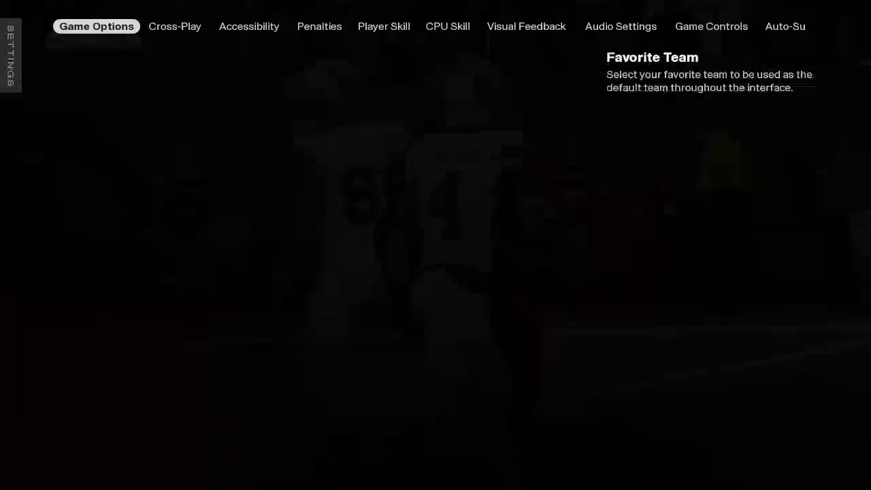
key("Down")
key("Down")
key("Down")
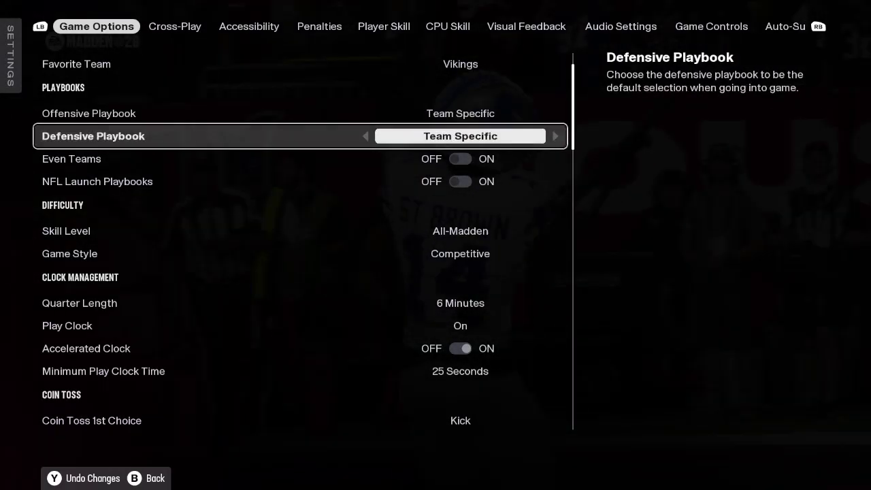
key("Down")
key("Down")
key("Down")
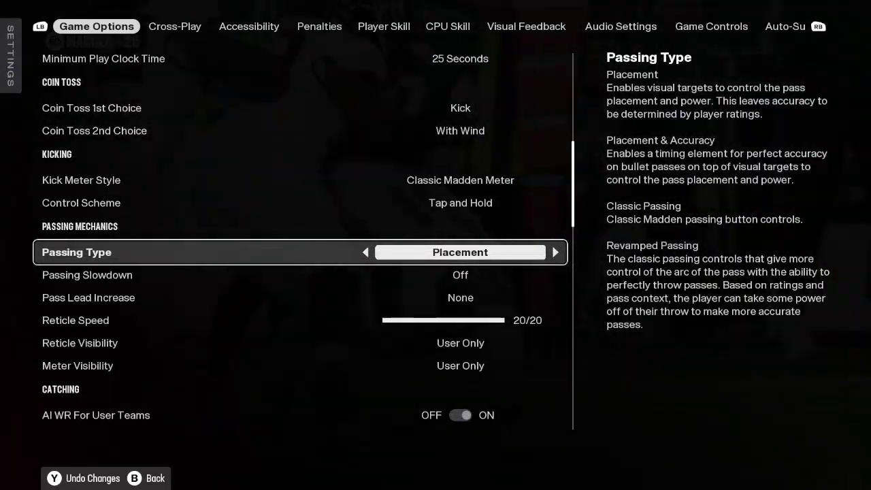
key("Down")
key("Down")
key("Down")
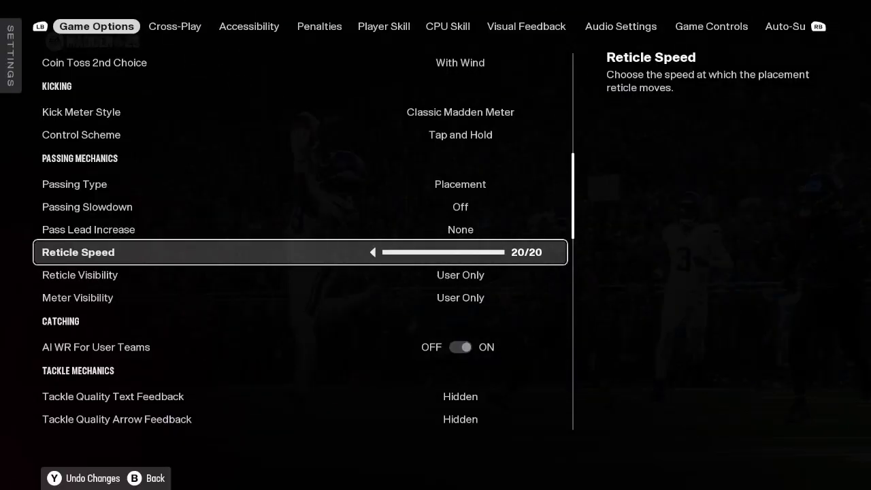
key("Down")
key("Down")
key("Down")
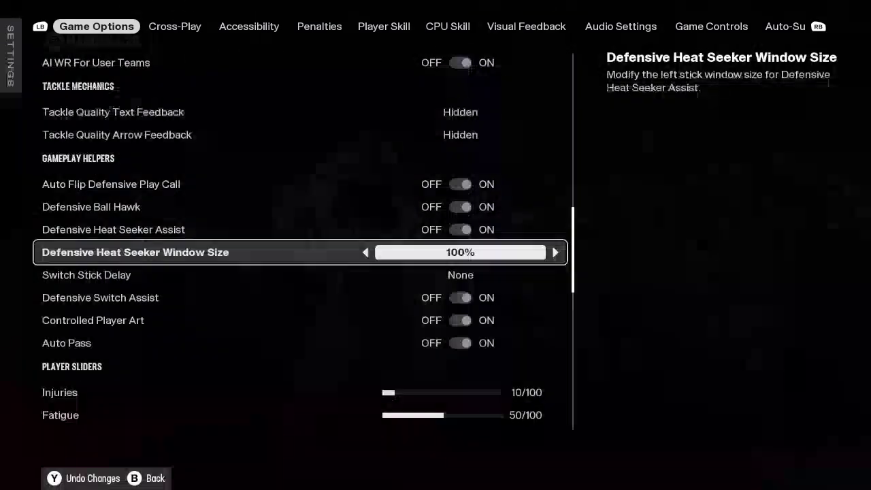
key("Down")
key("Down")
key("Down")
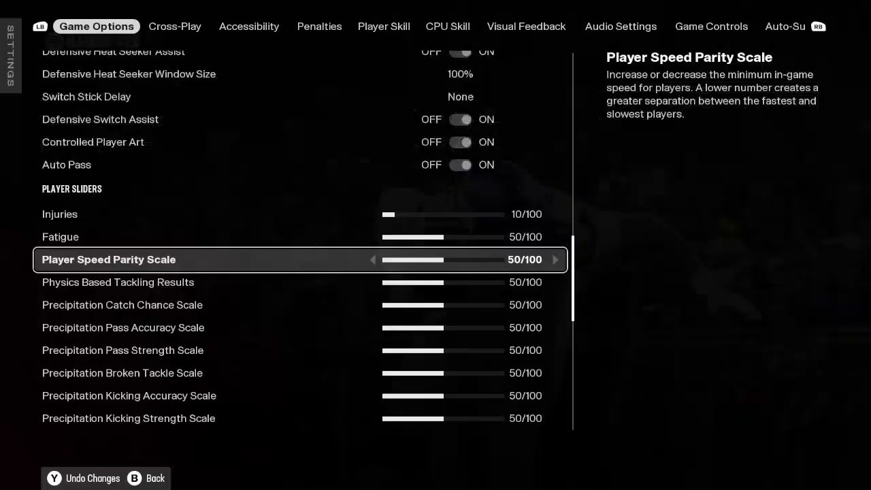
key("Down")
key("Down")
key("Down")
key("q")
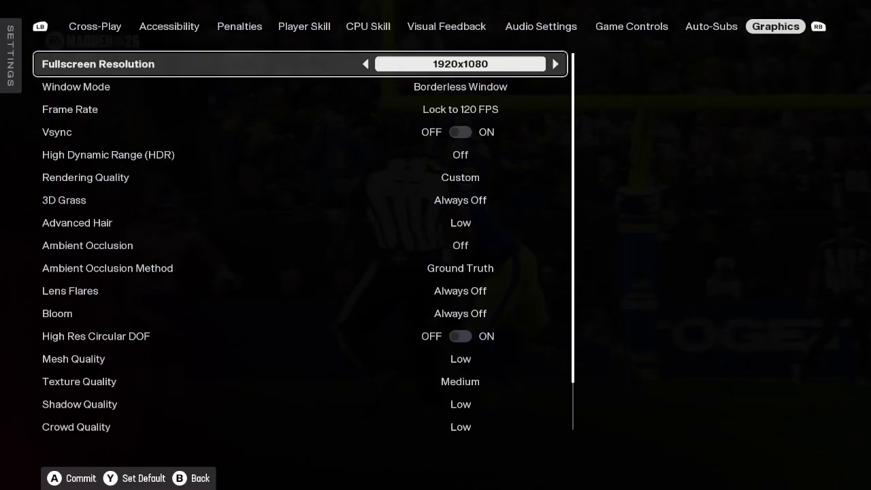
Step: Lower the fullscreen resolution to 1280x720 and keep Borderless Window mode
key("Left")
key("Left")
key("Down")
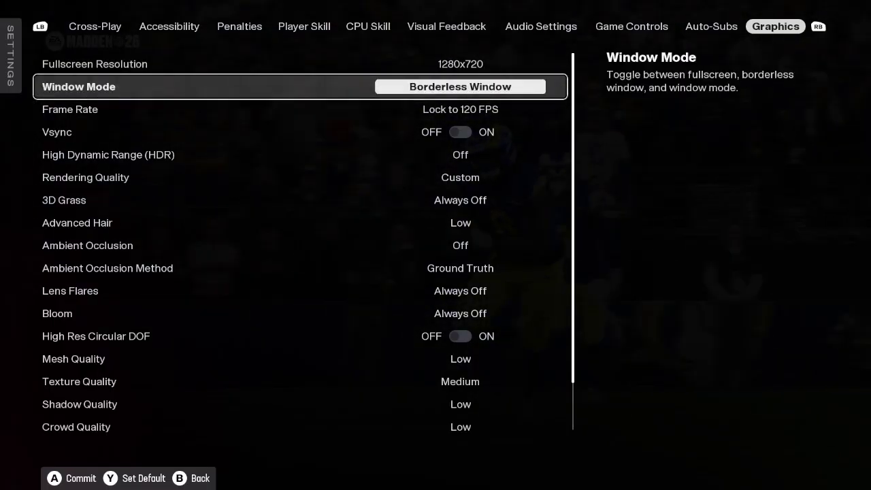
key("Left")
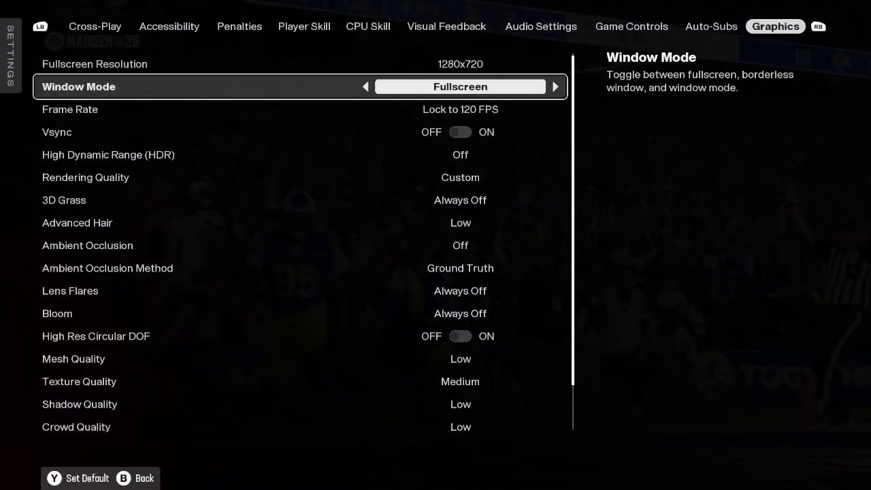
key("Right")
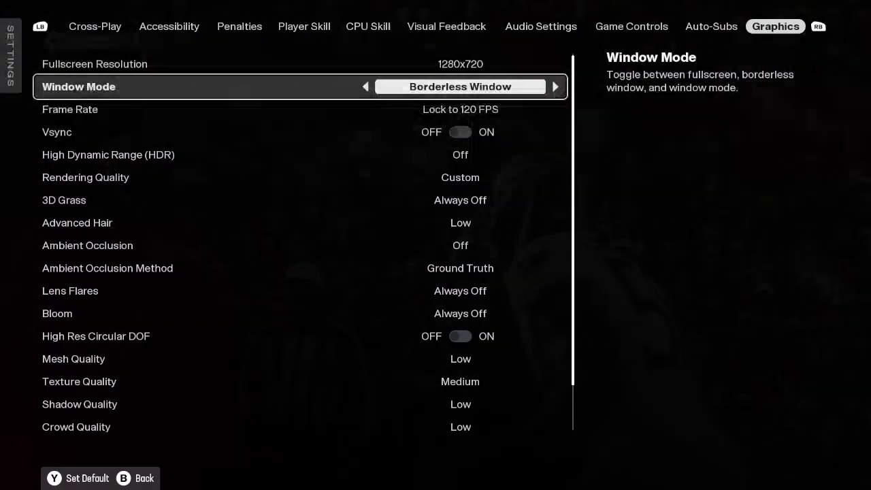
Step: Remove the frame rate limit and set Rendering Quality to Low
key("Down")
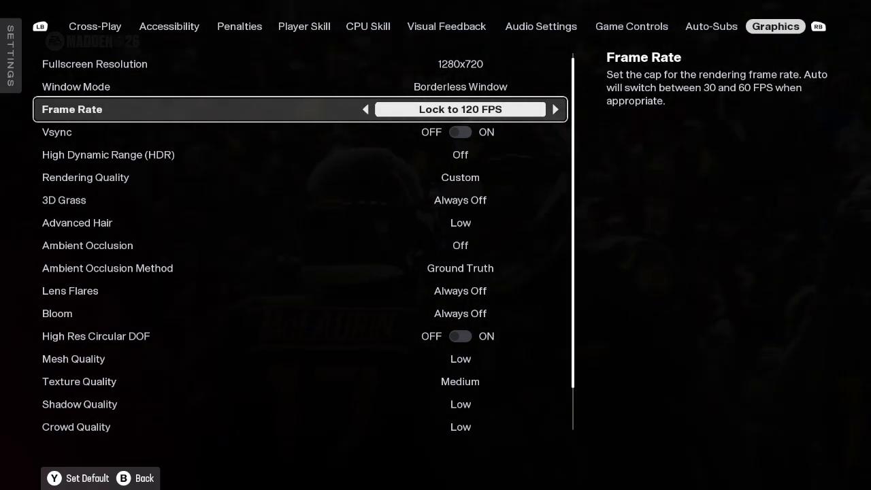
key("Left")
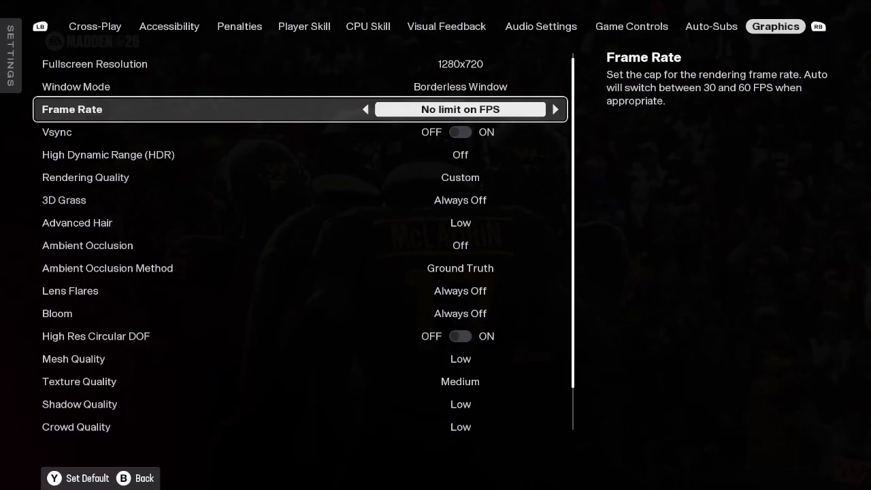
key("Down")
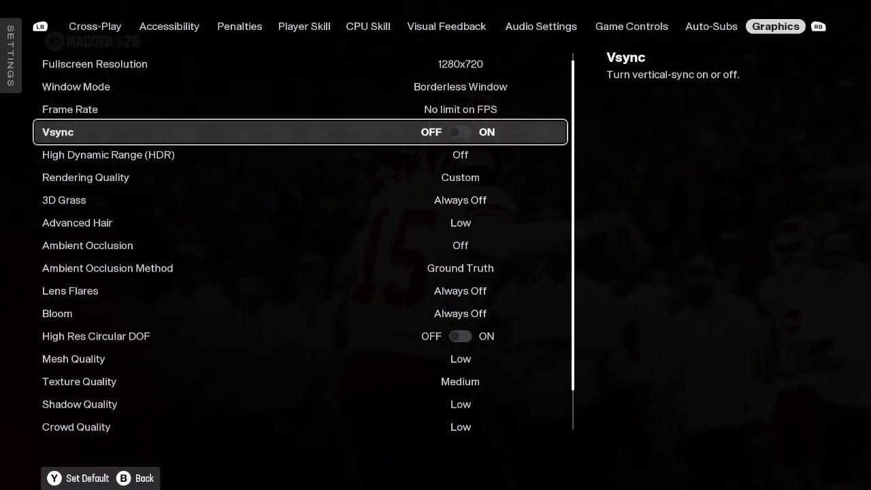
key("Up")
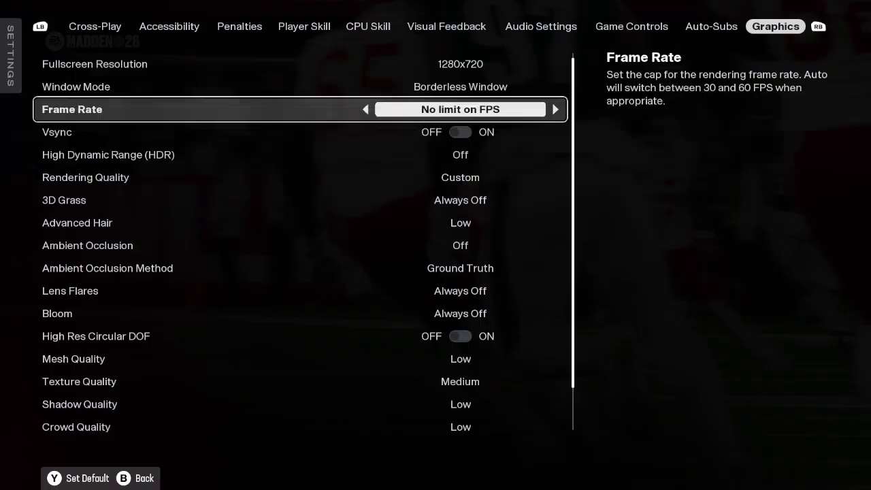
key("Down")
key("Down")
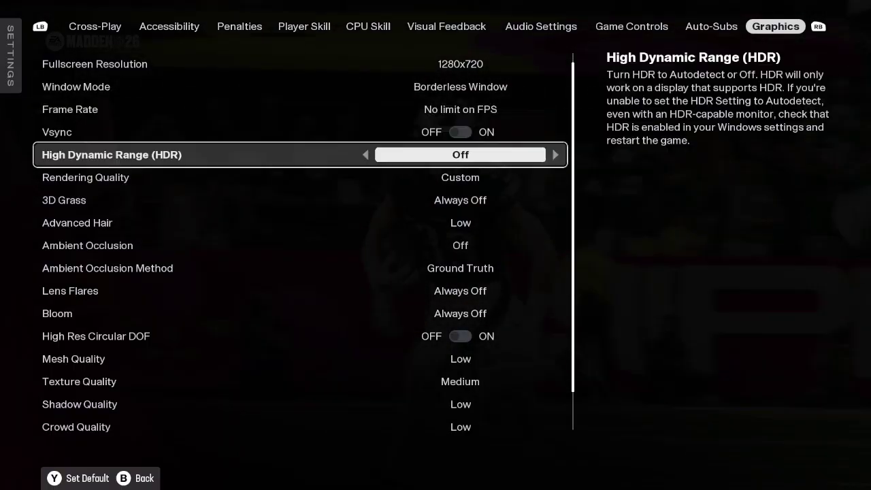
key("Up")
key("Up")
key("Down")
key("Down")
key("Down")
key("Left")
key("Left")
key("Left")
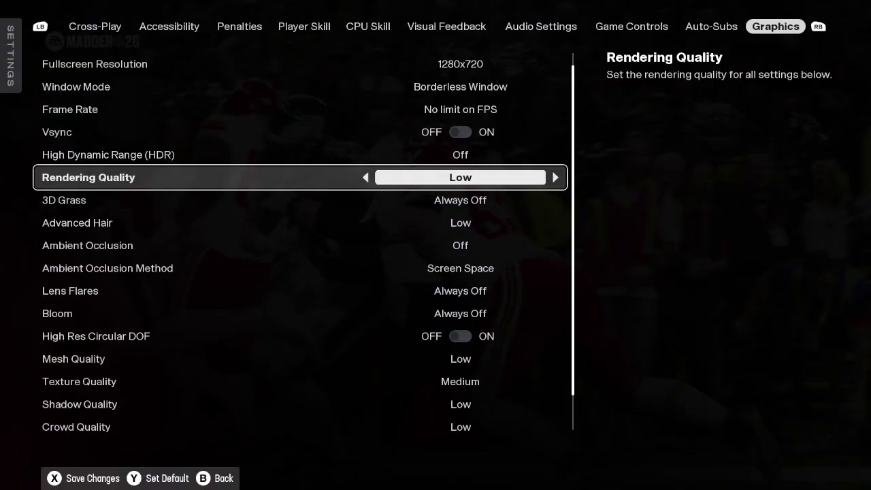
Step: Discard the unsaved graphics changes and return to the main menu
key("Escape")
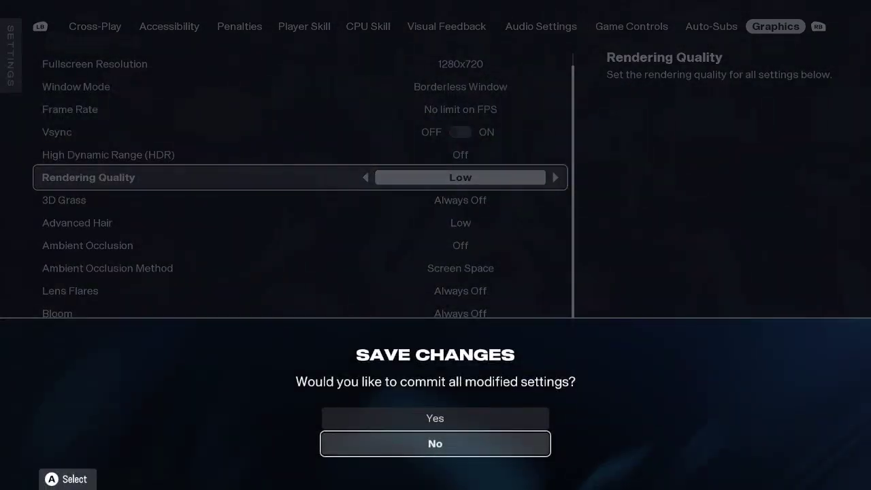
key("Return")
key("Escape")
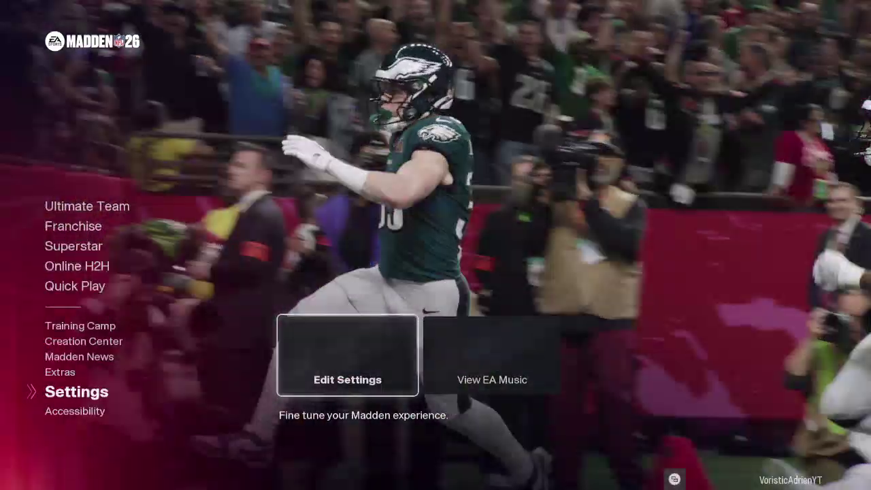
Step: Start a Training Camp Team Practice and accept the practice settings
key("Down")
key("Up")
key("Up")
key("Up")
key("Up")
key("Up")
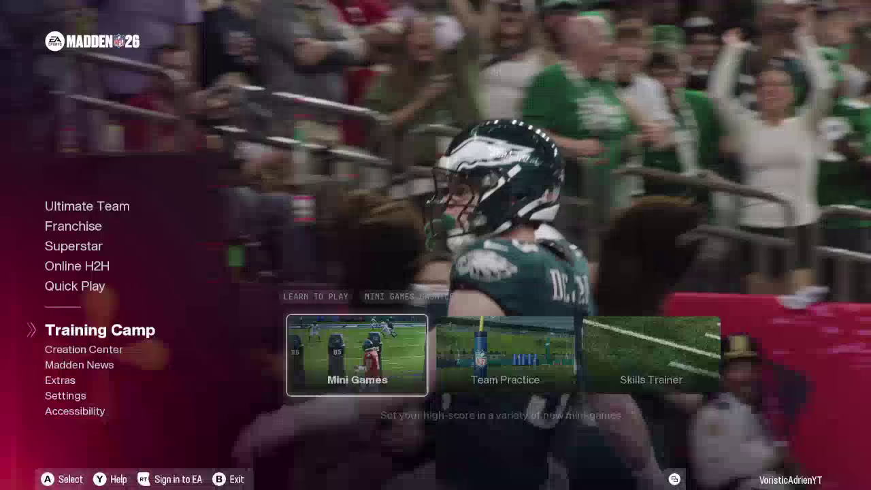
key("Right")
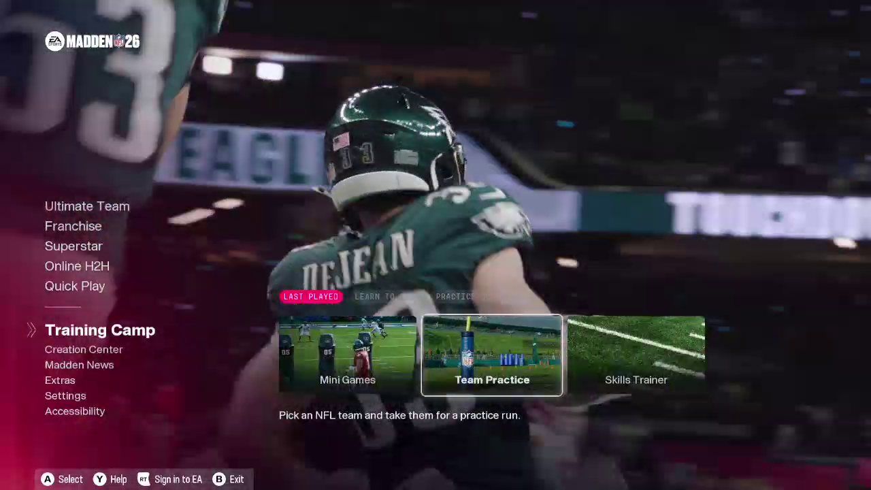
key("Return")
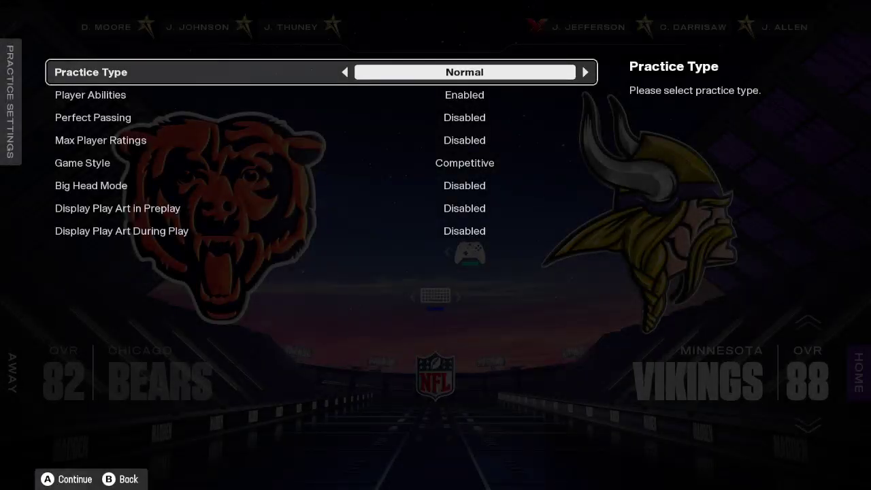
key("Return")
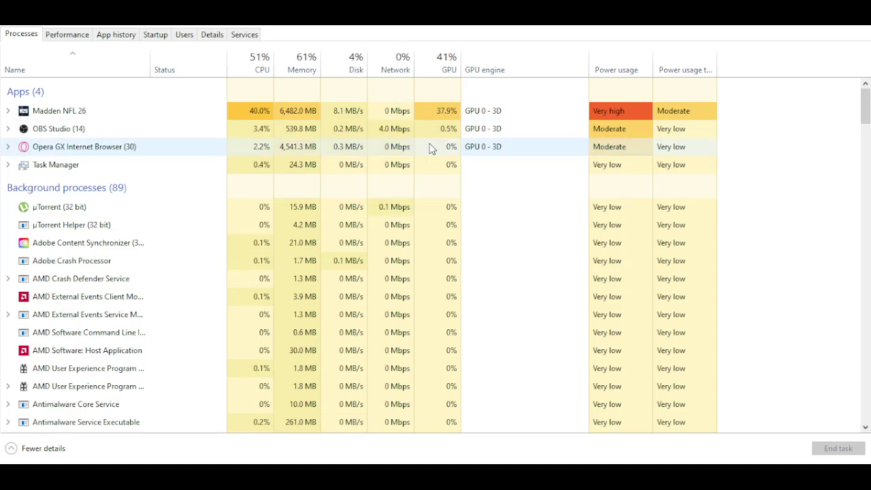
Step: Select the Opera GX process in Task Manager's Processes list
left_click(606, 145)
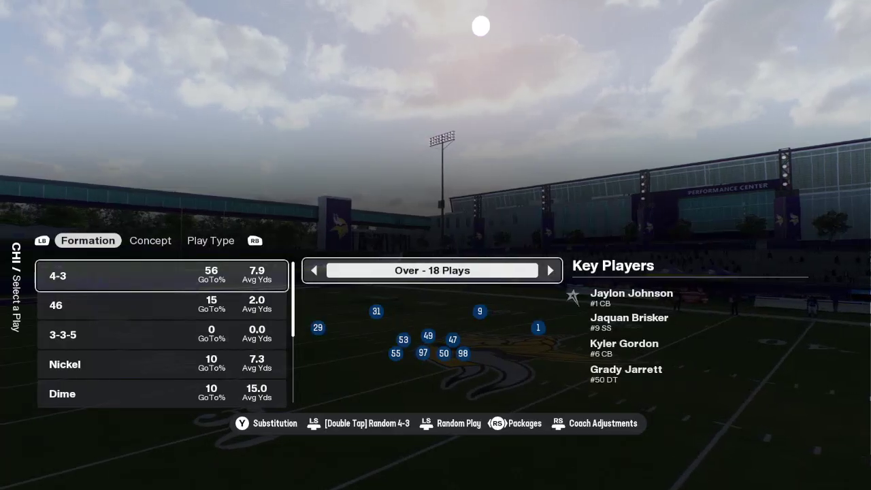
Step: Run a 3-3-5 Penny defensive play, then switch practice type to Offense Only
left_click(162, 350)
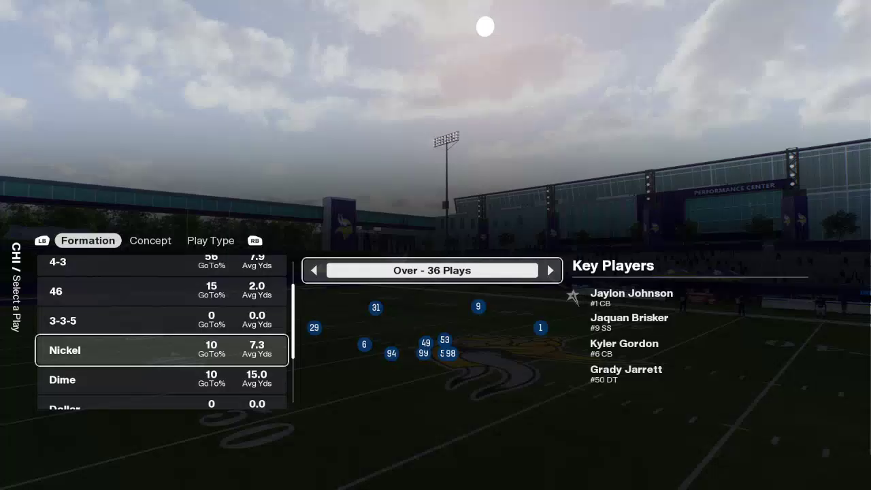
key("Down")
key("Up")
key("Up")
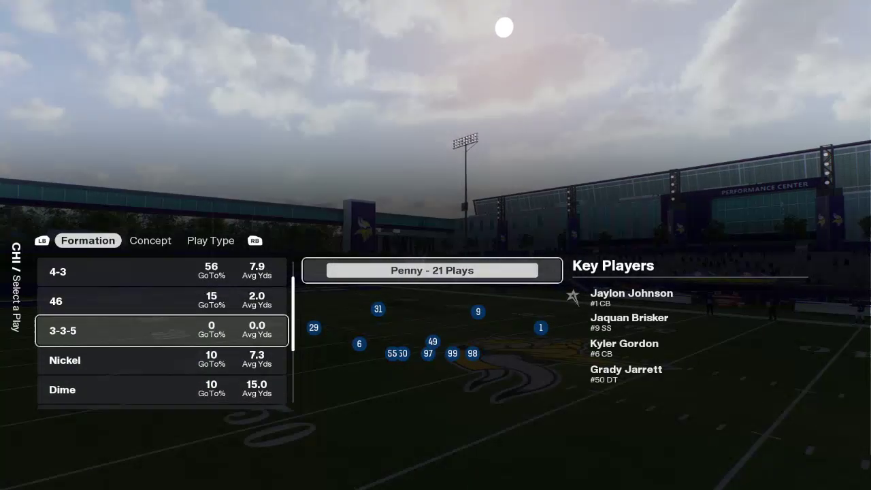
key("Return")
key("Return")
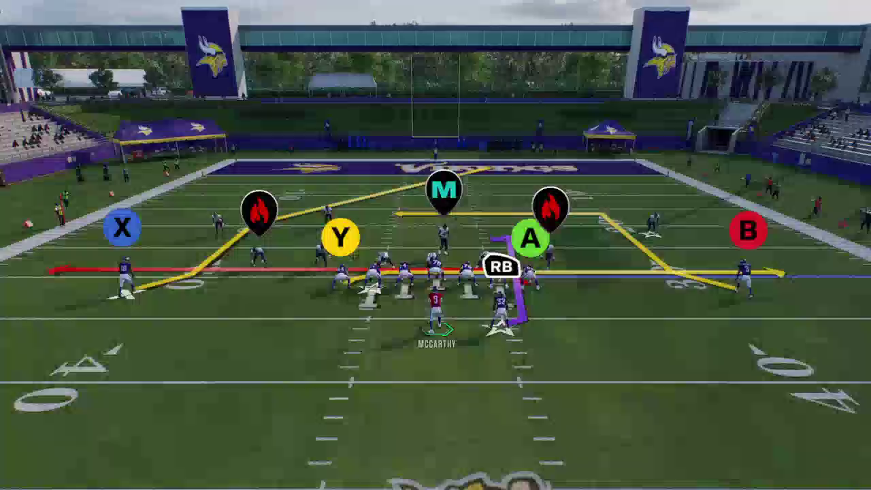
key("space")
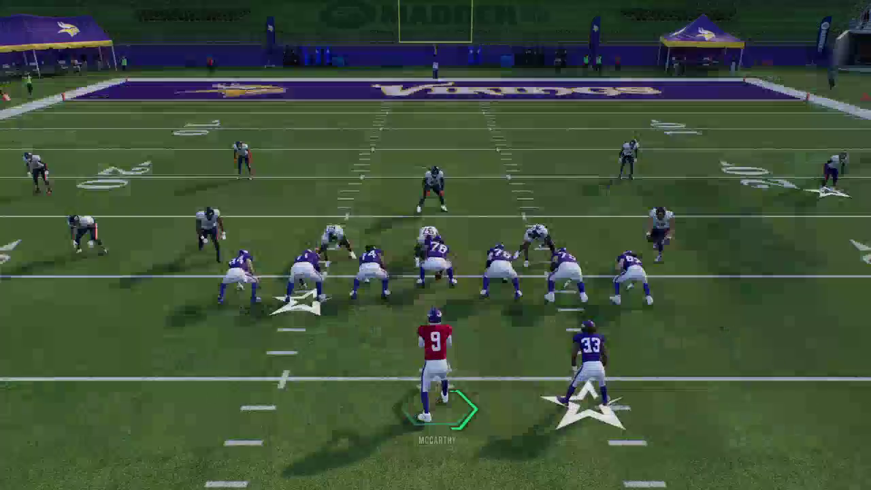
key("Escape")
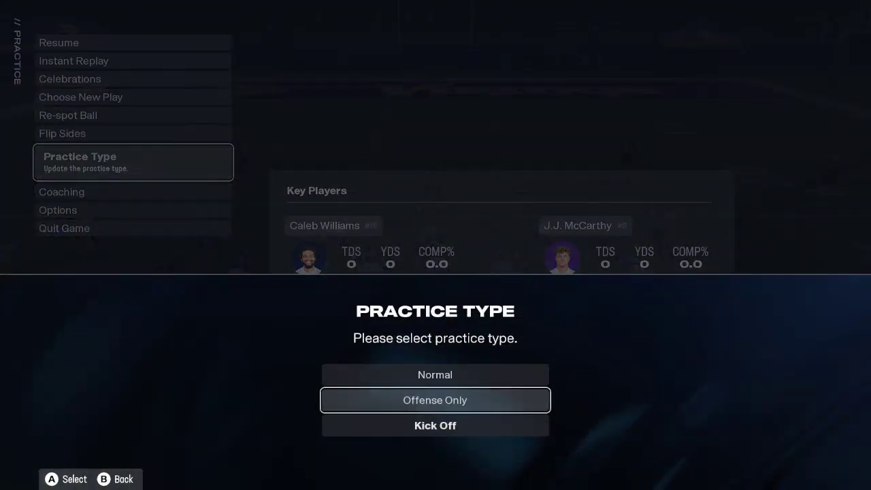
key("Return")
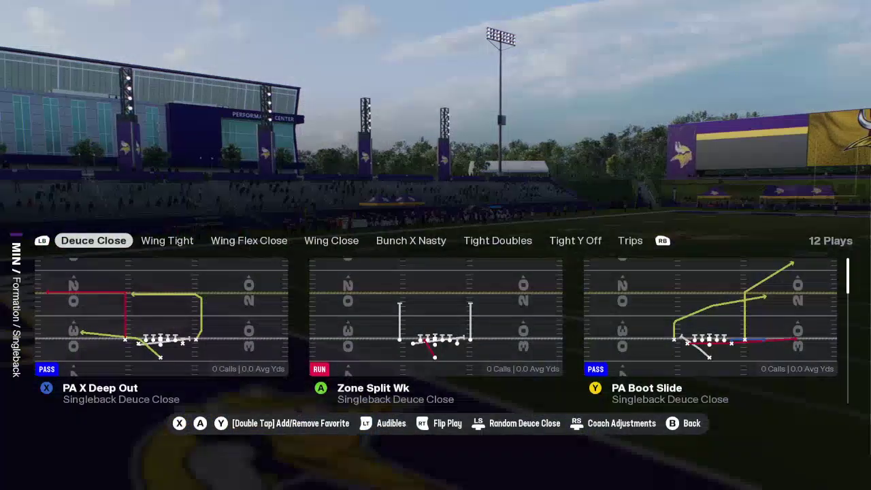
Step: Call the Singleback Deuce Close play, run the down, and pause
key("Return")
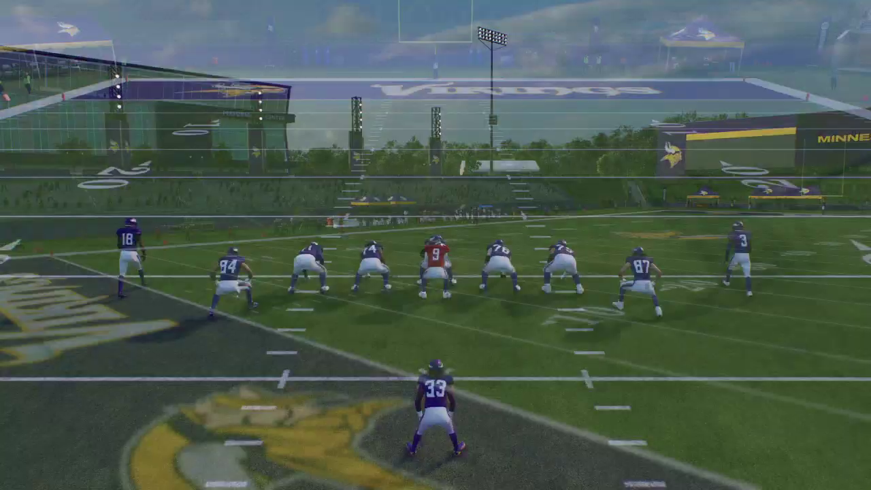
key("space")
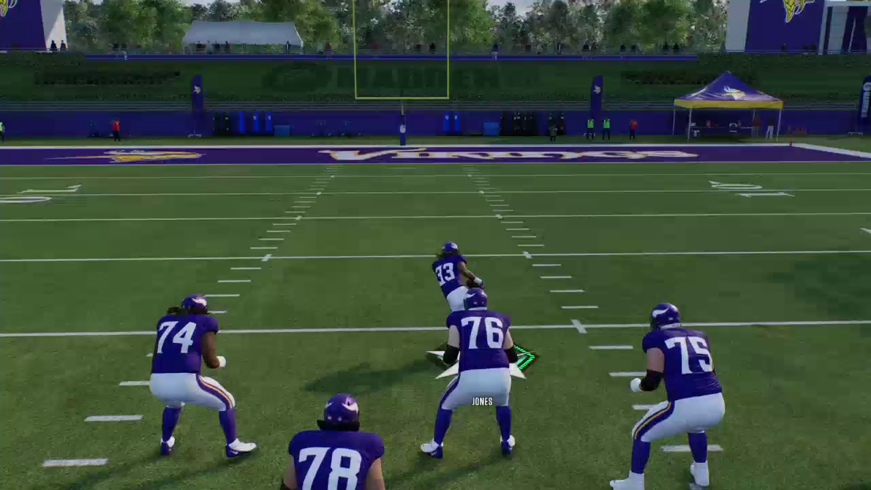
key("Escape")
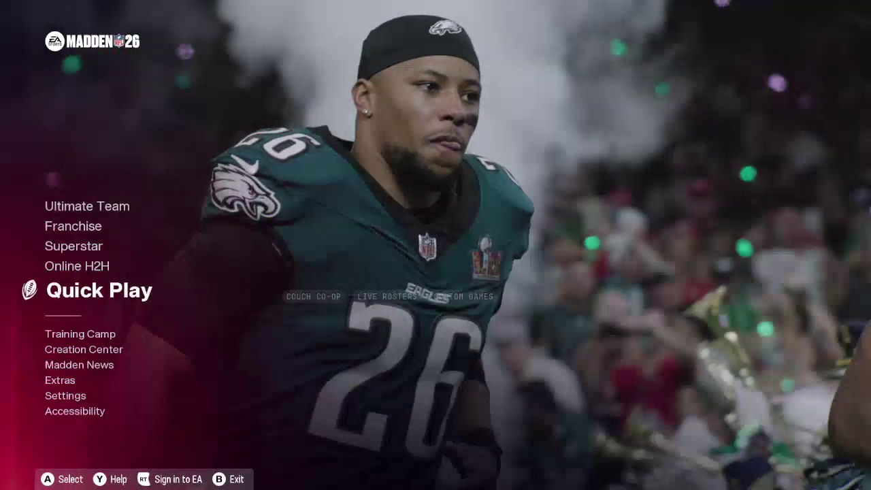
Step: Check the Frame Rate setting under Settings > Graphics, then back out
key("Return")
key("q")
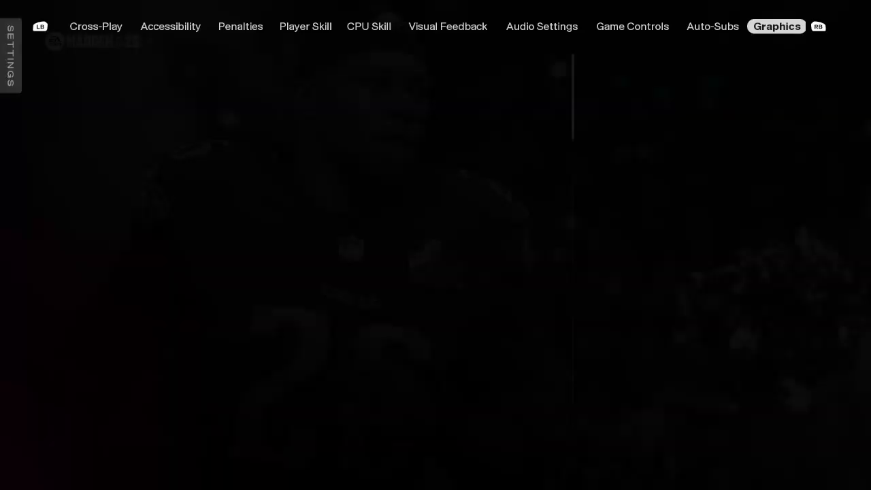
key("Down")
key("Down")
key("Escape")
Step: Reopen Training Camp's Team Practice for Bears vs Vikings
key("Down")
key("Down")
key("Down")
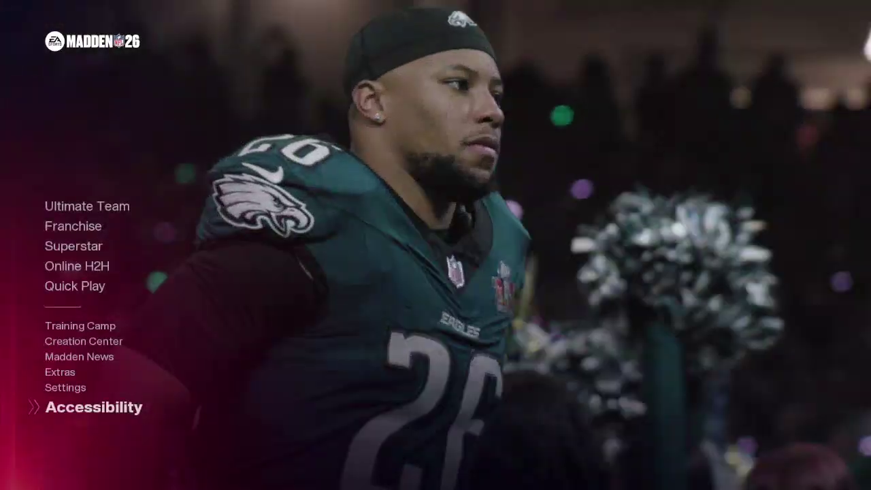
key("Down")
key("Down")
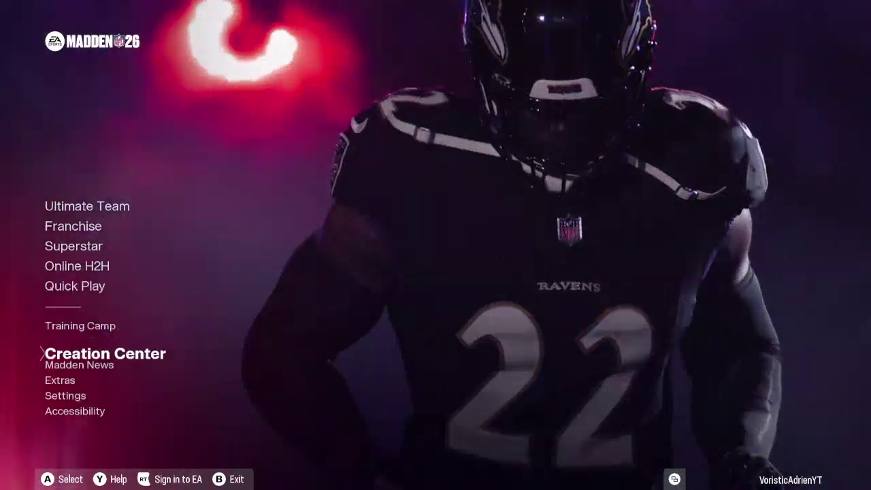
key("Up")
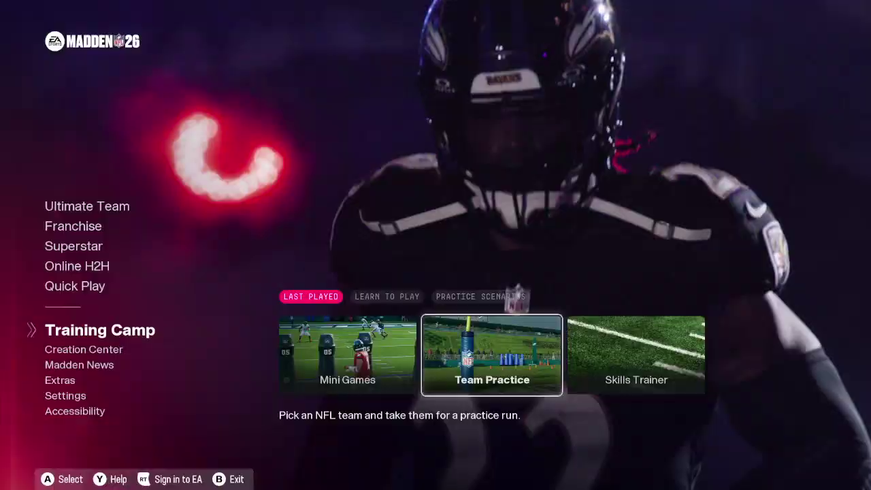
key("Return")
Step: Set Practice Type to Kick Off and start the practice
key("Down")
key("Up")
key("Right")
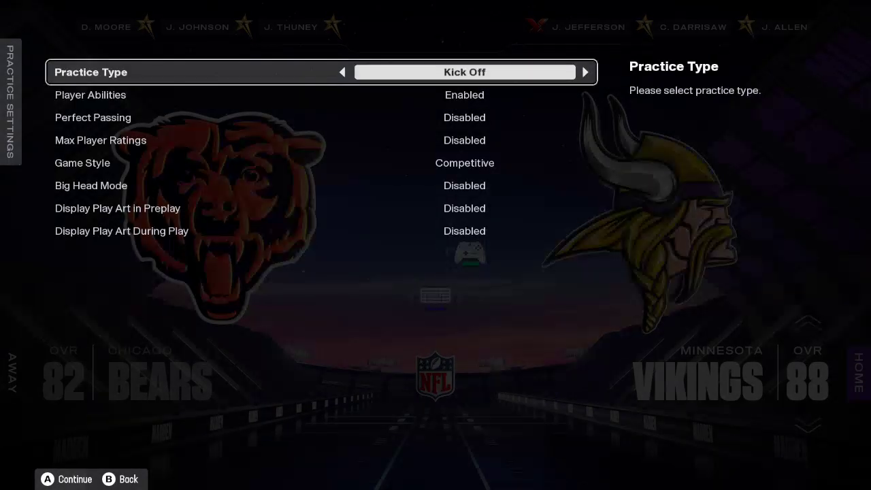
key("Return")
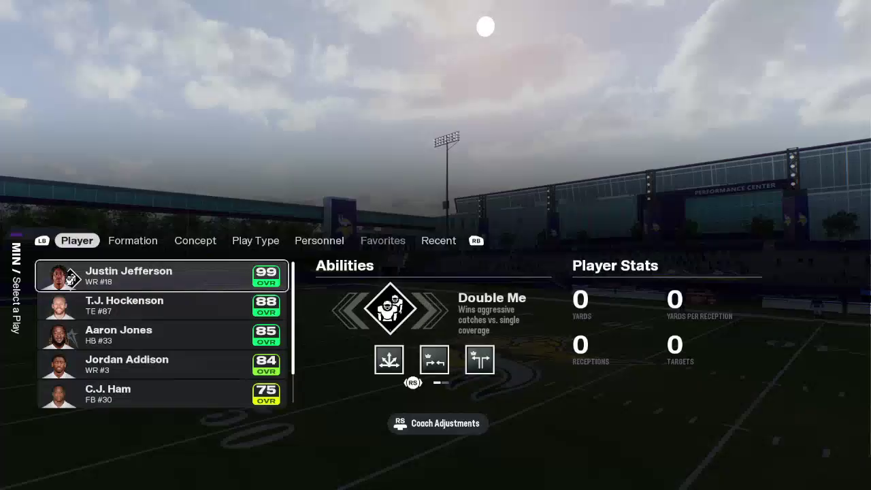
Step: Call an I Form play, run the kickoff return, then quit the practice
key("e")
key("Return")
key("Return")
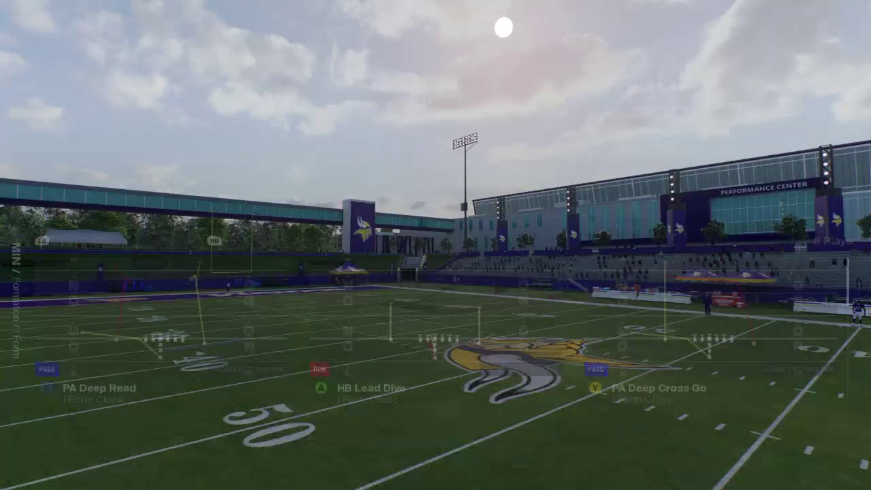
key("space")
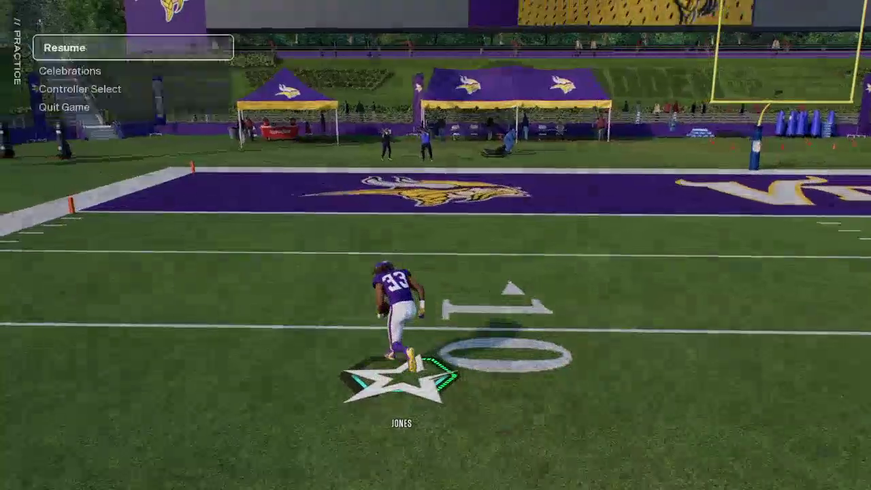
key("Down")
key("Down")
key("Down")
key("Return")
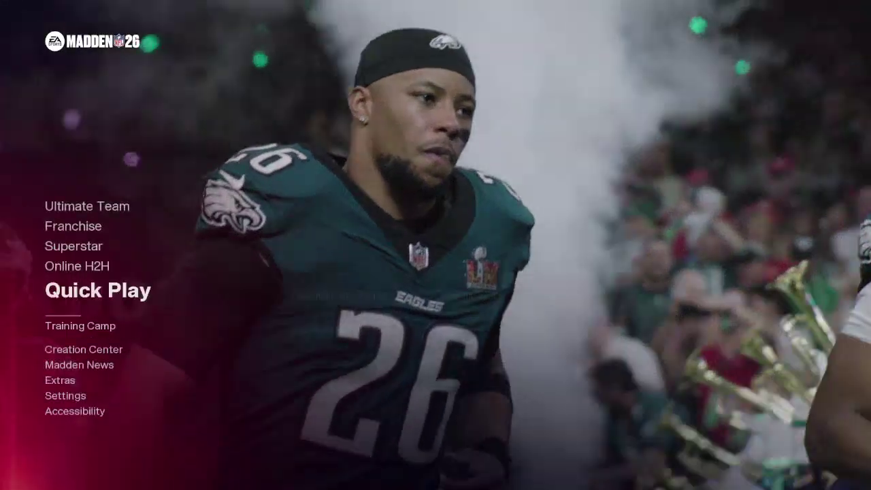
Step: Check the Frame Rate value in Graphics settings, then return to the main menu
key("Up")
key("Up")
key("Up")
key("Up")
key("Up")
key("Up")
key("Return")
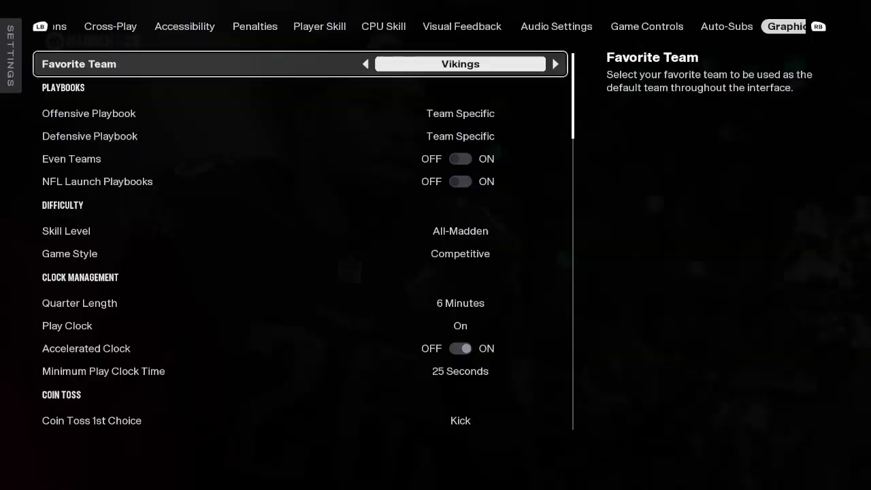
key("Down")
key("Escape")
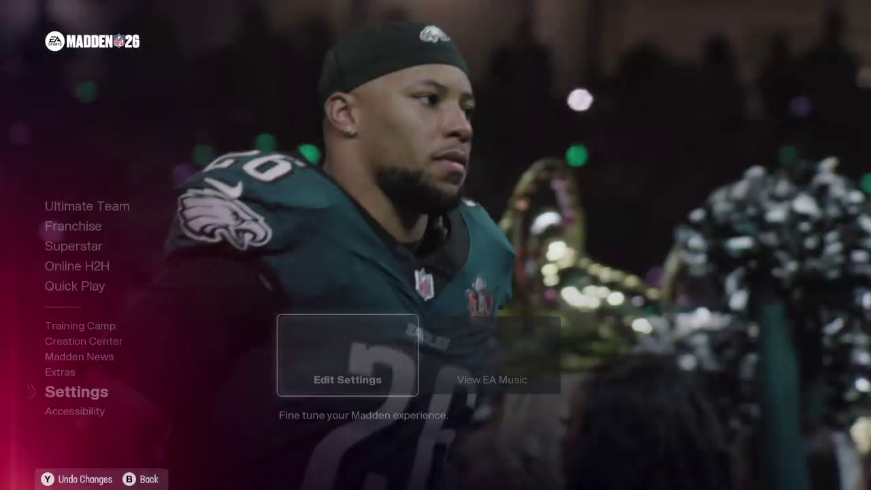
Step: Start a Normal Packers vs Vikings Team Practice from Training Camp
key("Down")
key("Down")
key("Down")
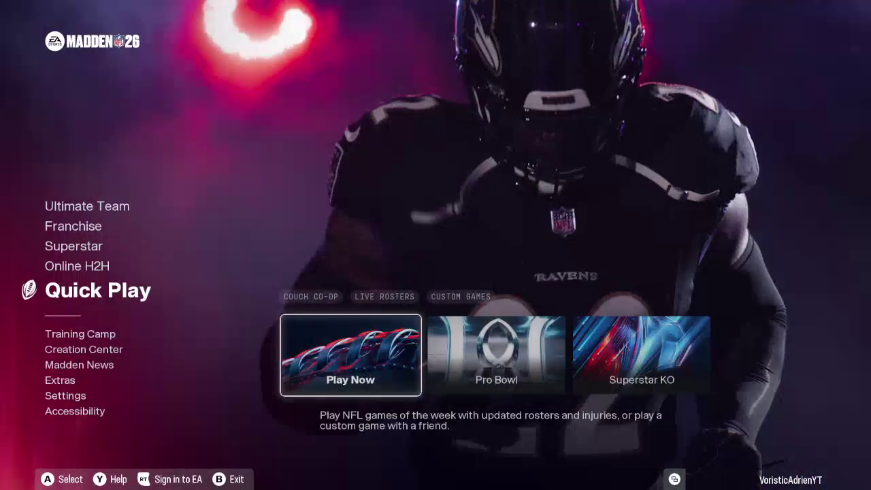
key("Down")
key("Right")
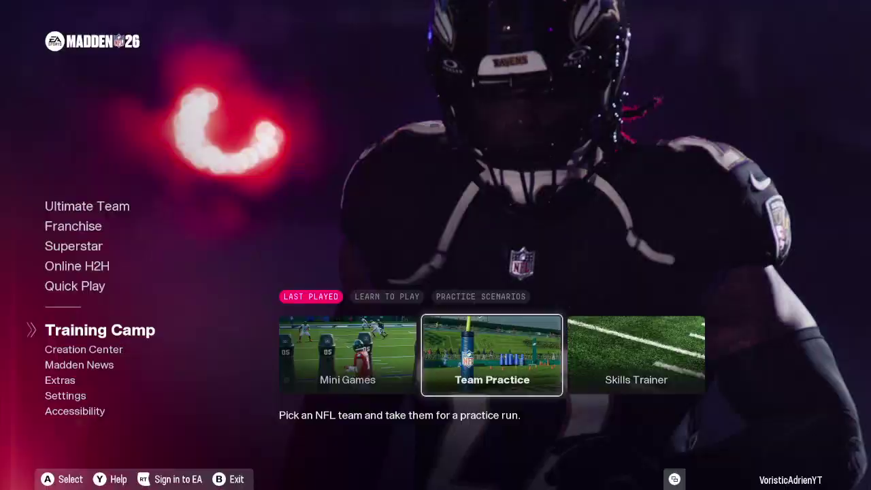
key("Return")
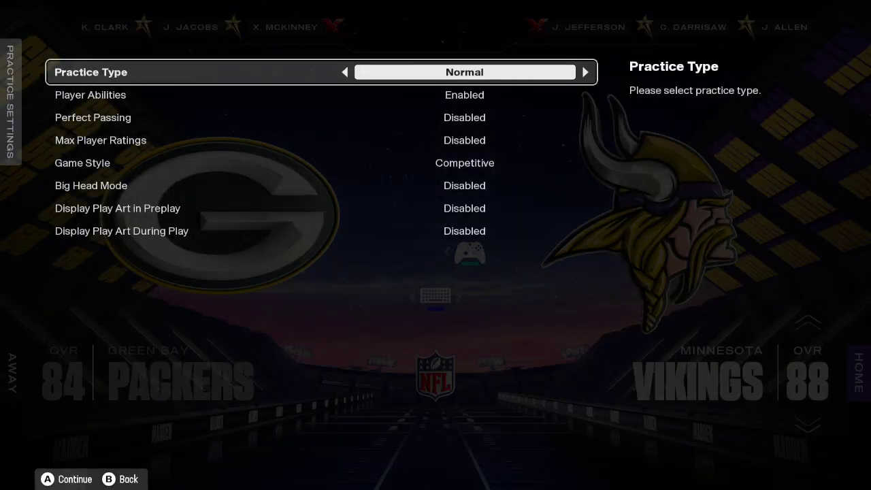
key("Return")
key("Return")
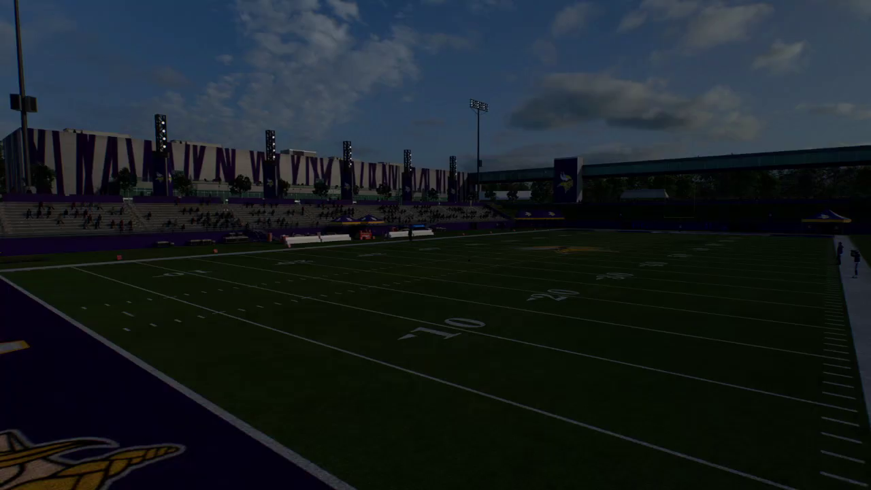
Step: Call HB Lead Dive from the I Form Close formation
key("e")
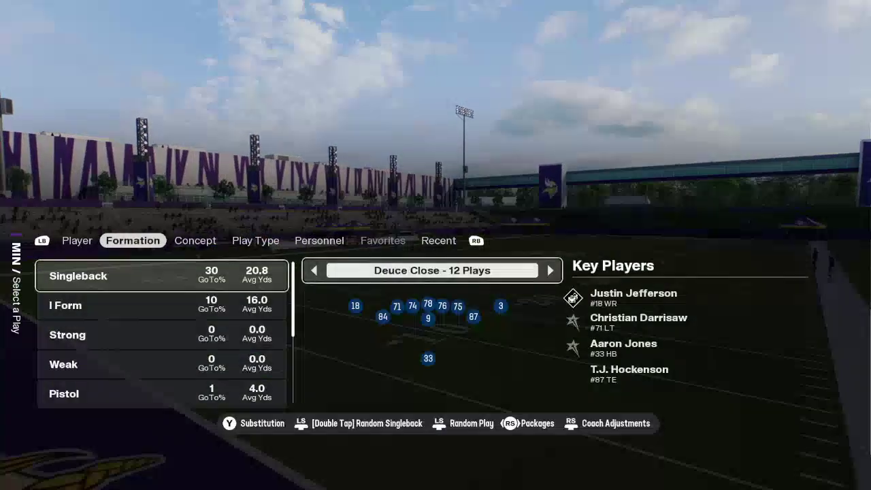
key("Down")
key("Return")
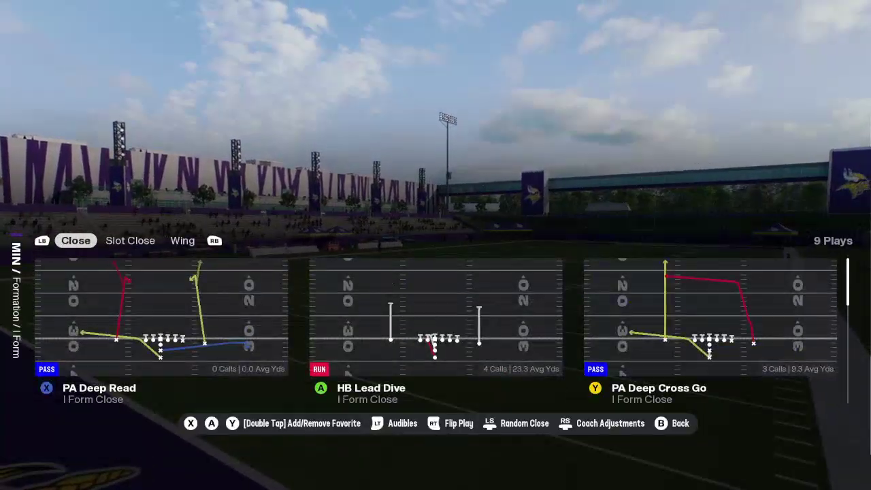
key("Return")
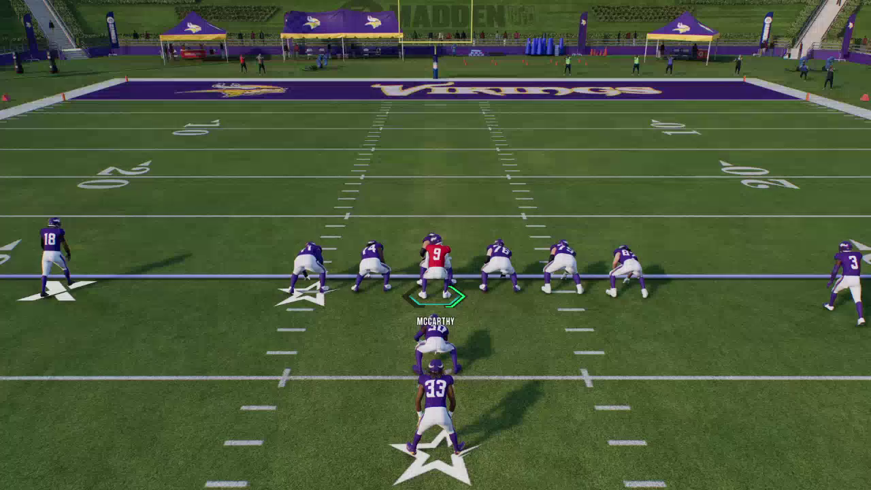
Step: Snap, hand off to #33 and run left and upfield toward the goal line
key("space")
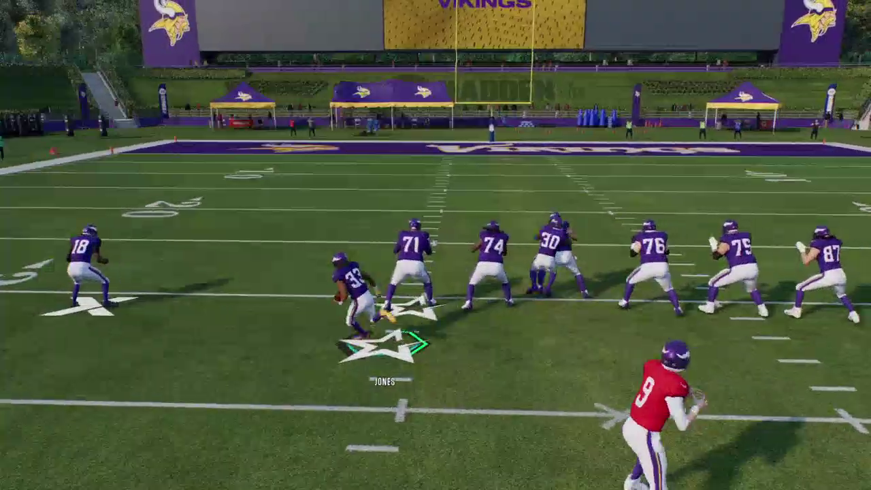
key("a")
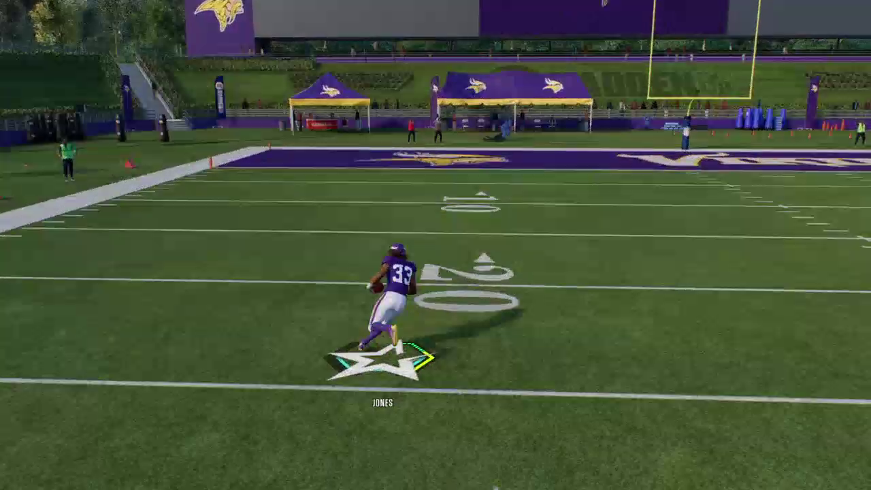
key("w")
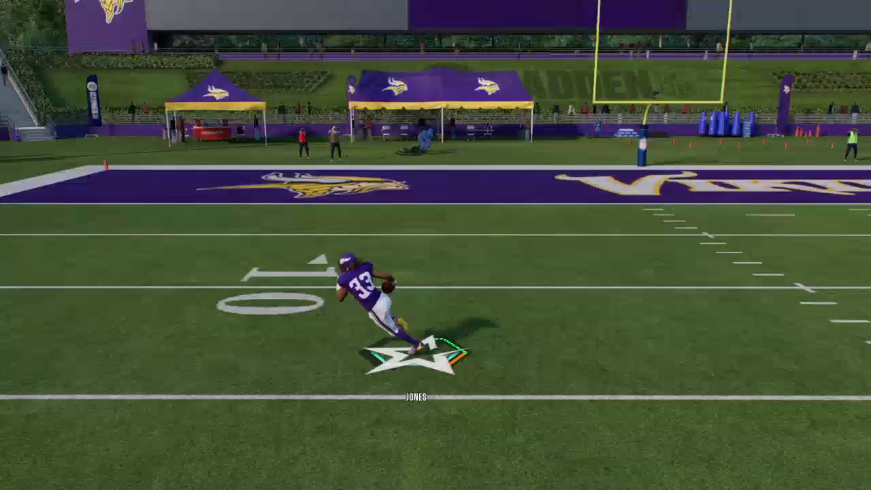
key("w")
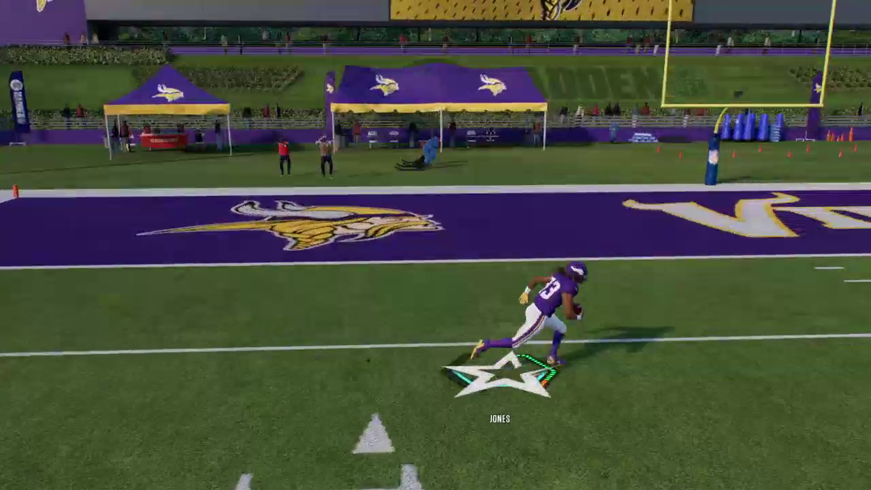
key("s")
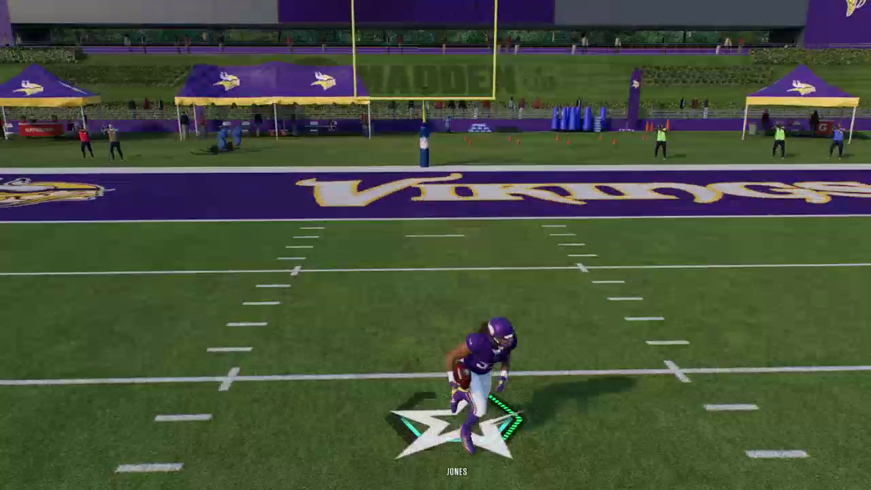
key("a")
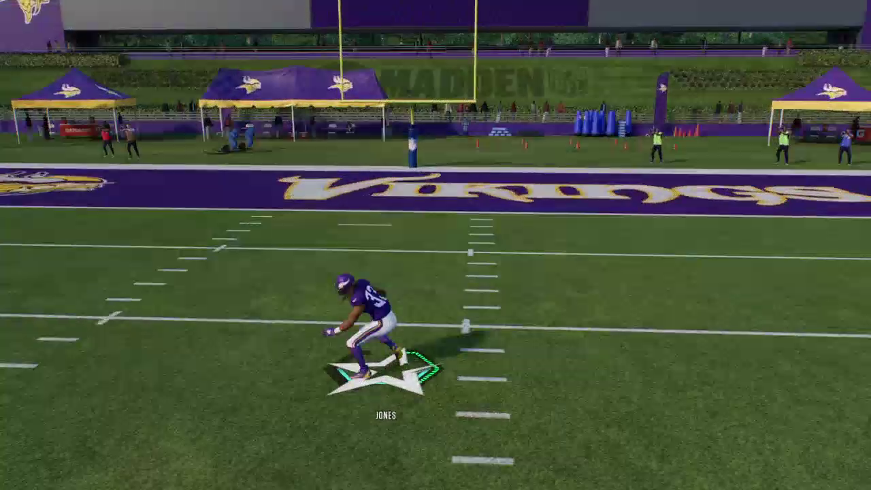
Step: Cut the runner back and forth along the goal line into the end zone, then quit
key("d")
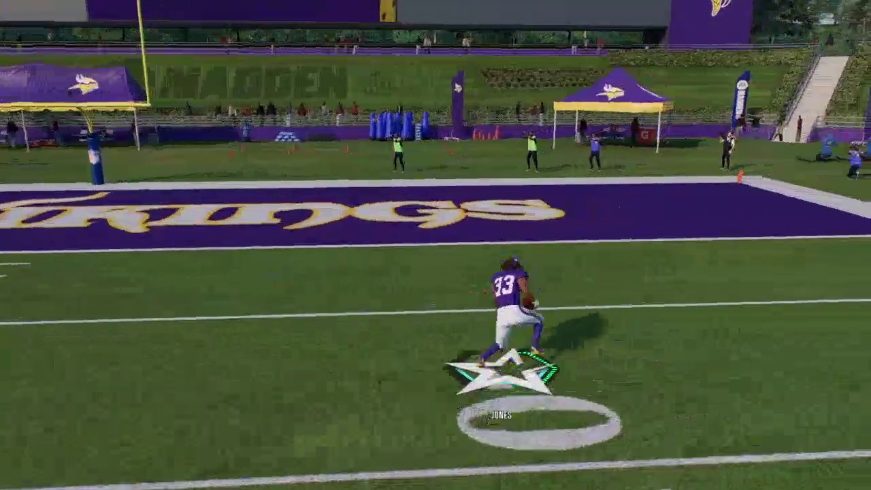
key("a")
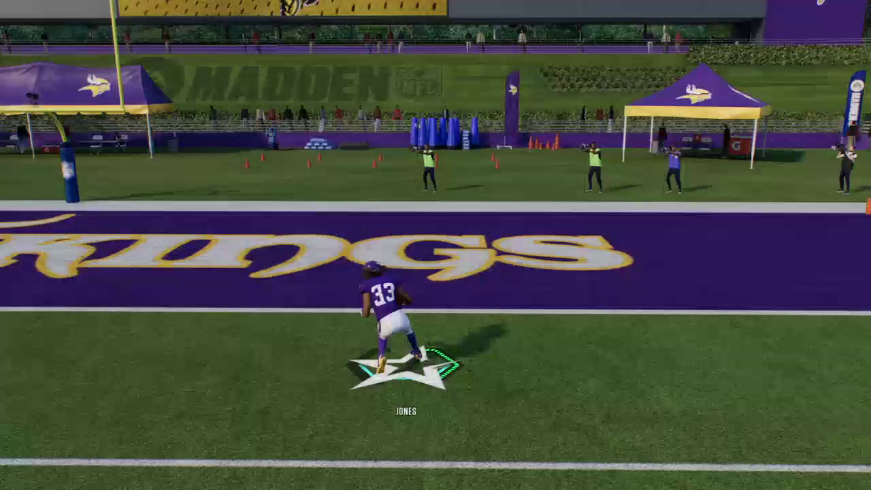
key("s")
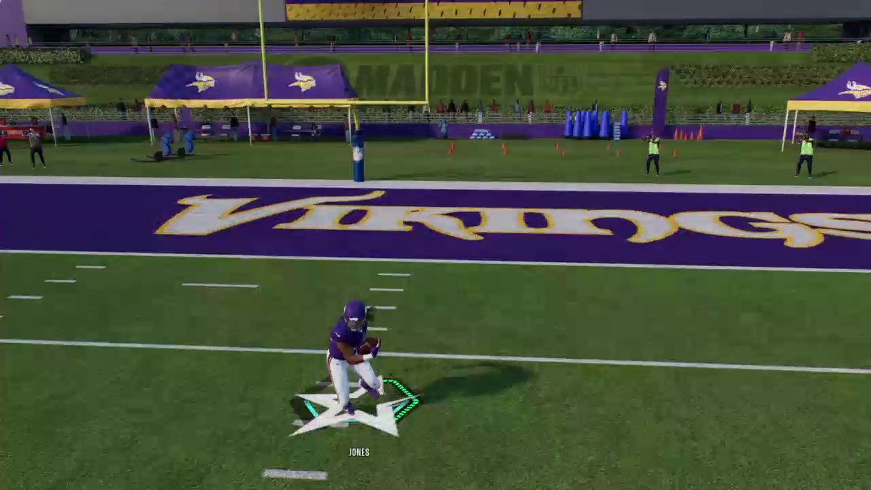
key("w")
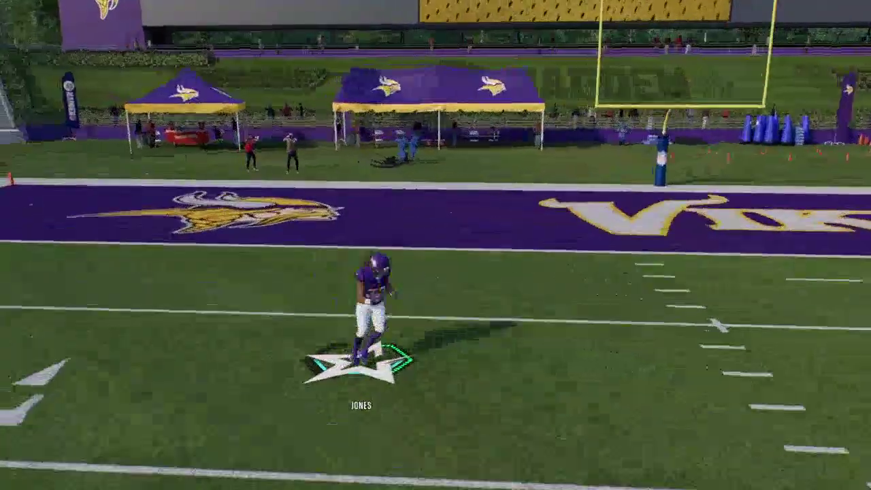
key("d")
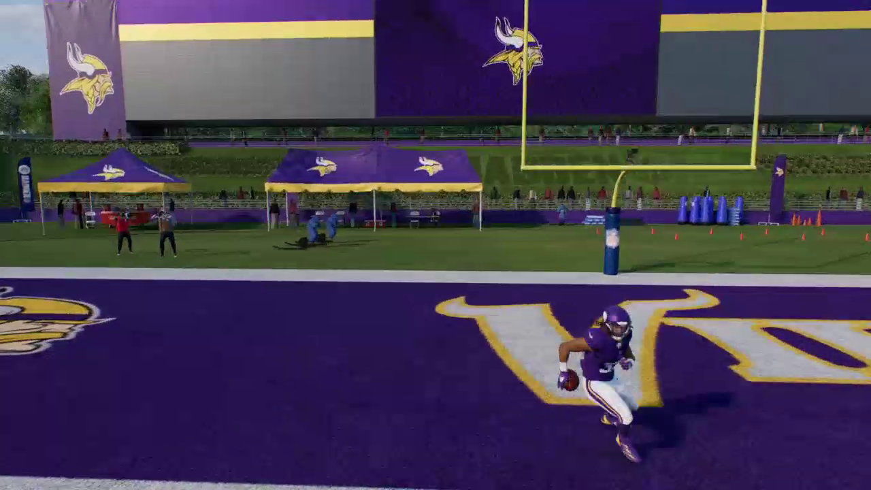
key("Escape")
key("Up")
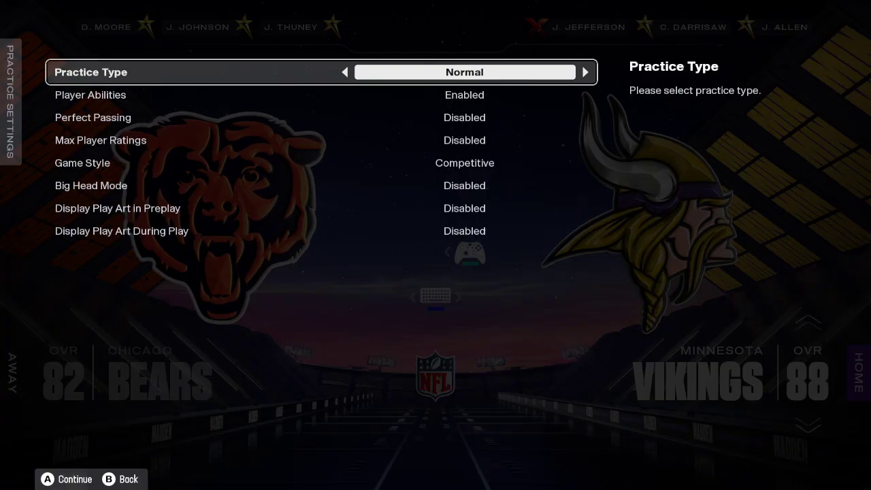
Step: Set the Graphics Frame Rate to Lock to 30 FPS
key("Escape")
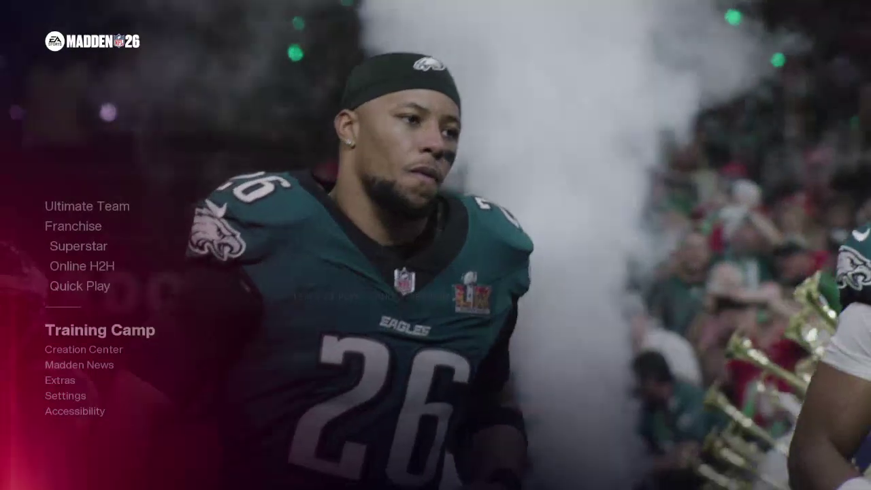
key("Up")
key("Down")
key("Down")
key("Down")
key("Down")
key("Down")
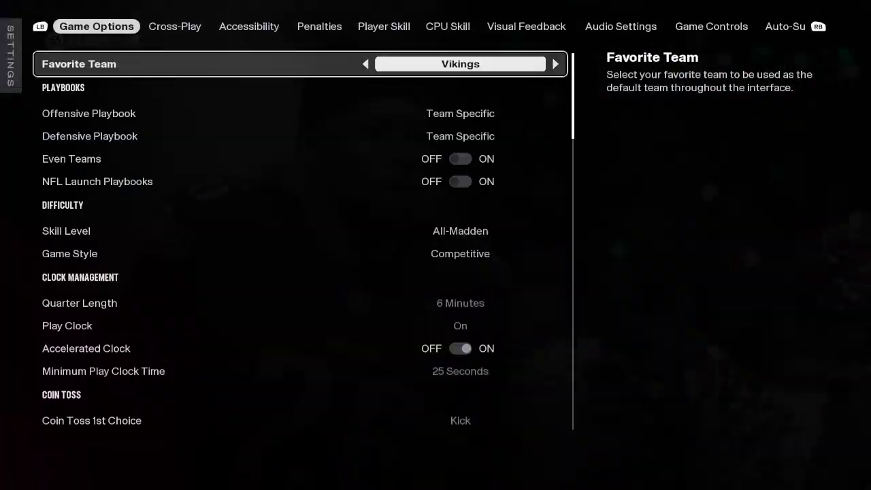
key("q")
key("Down")
key("Down")
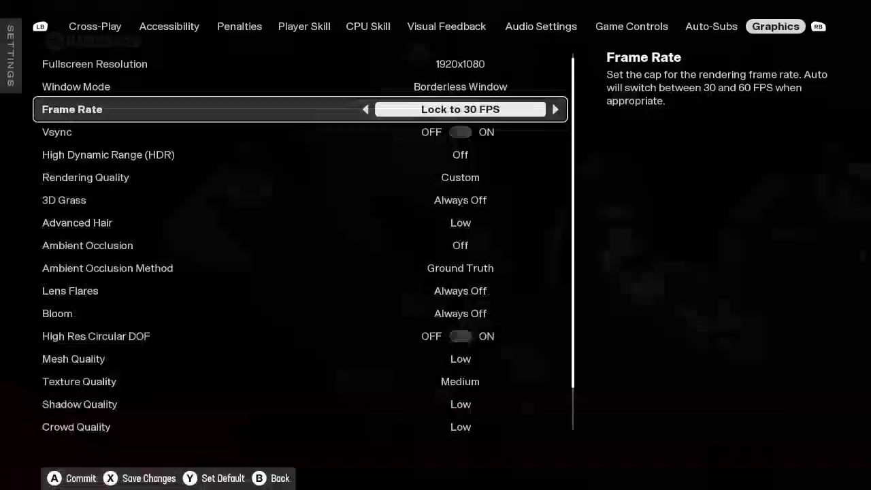
key("Escape")
key("Down")
key("Down")
key("Down")
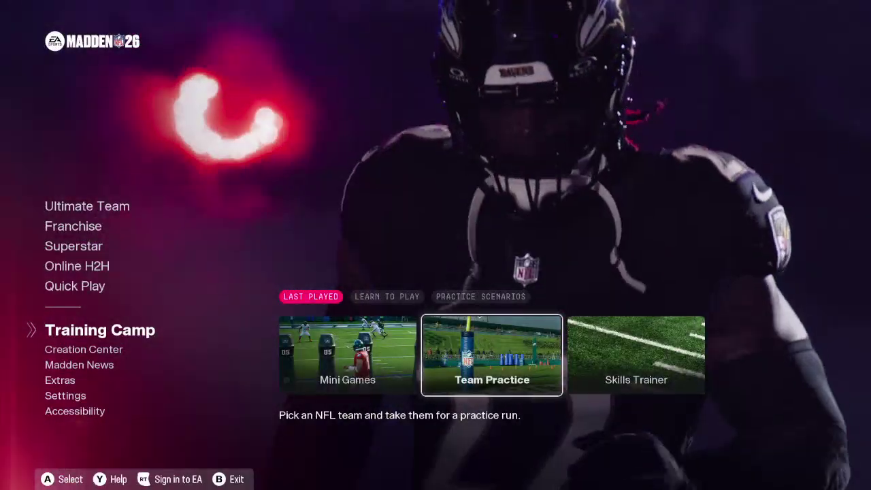
Step: Start a Lions vs Vikings Team Practice and continue to the loading field
key("Return")
key("Left")
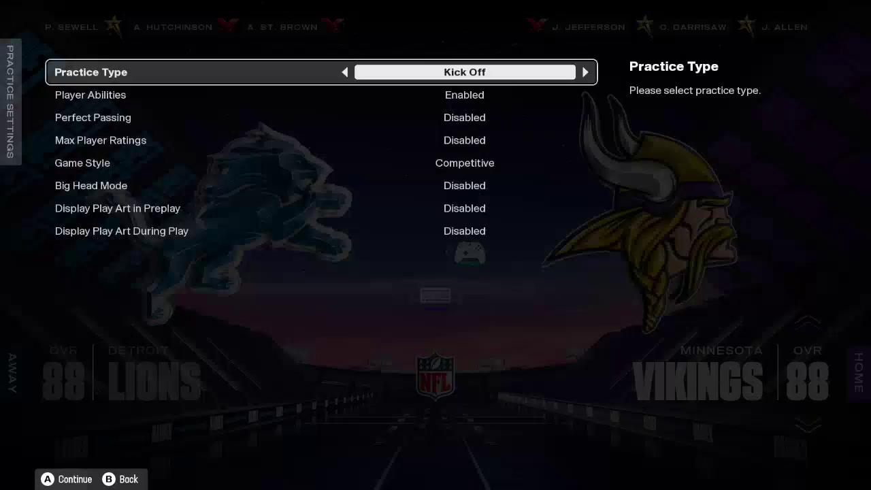
key("Left")
key("Return")
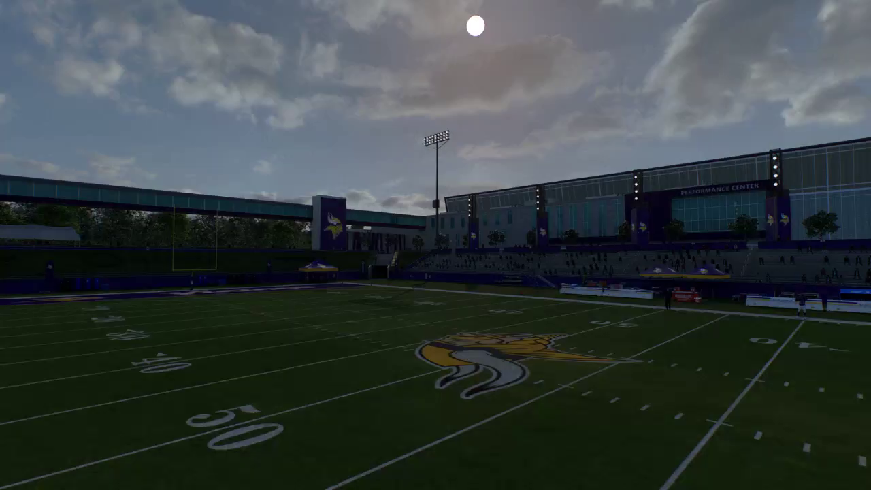
Step: Run an I Form Close pass thrown to the Y receiver, then quit the practice
key("e")
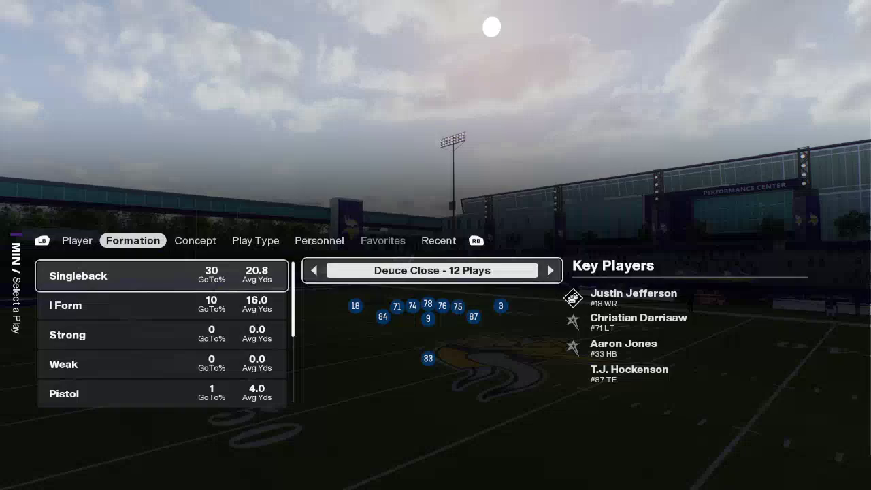
key("Down")
key("Return")
key("Return")
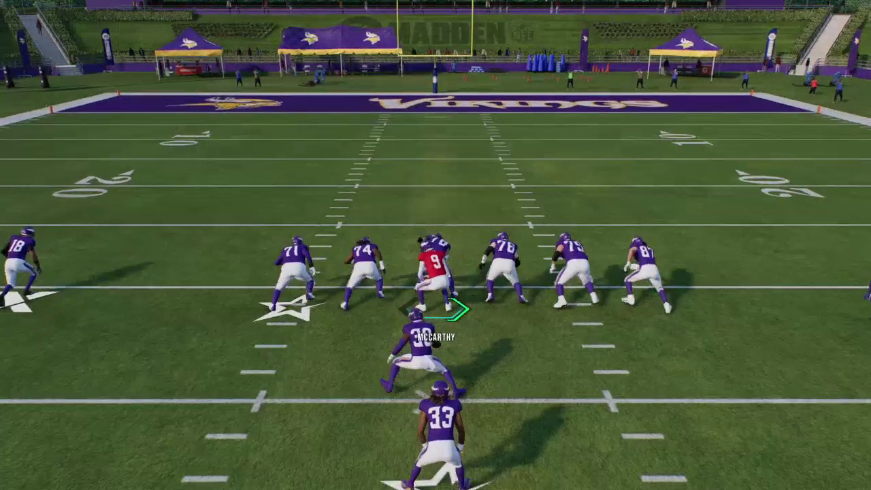
key("space")
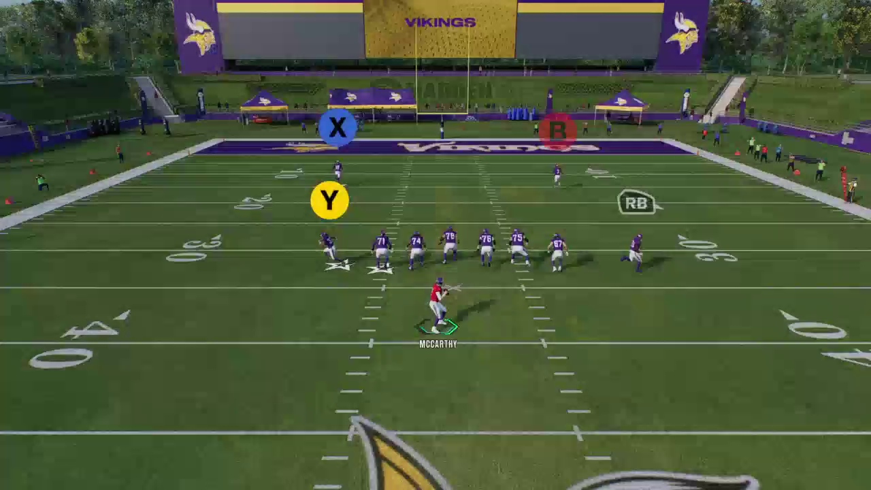
key("y")
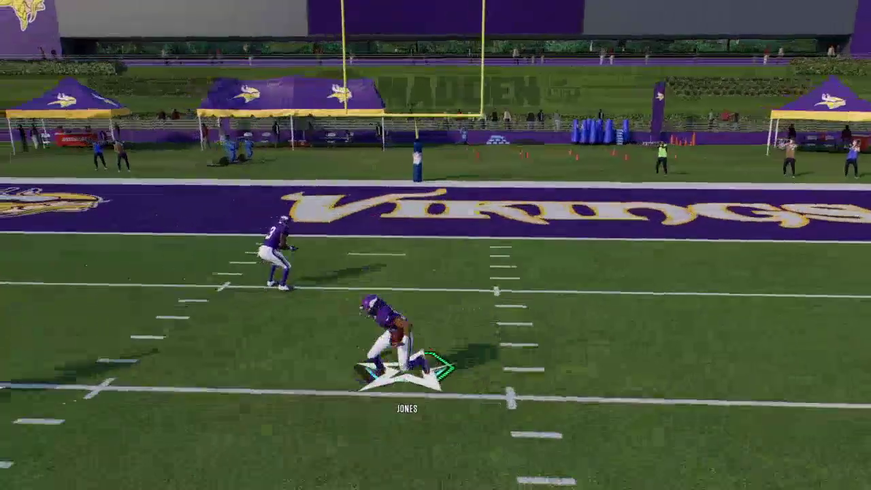
key("Escape")
key("Down")
key("Down")
key("Down")
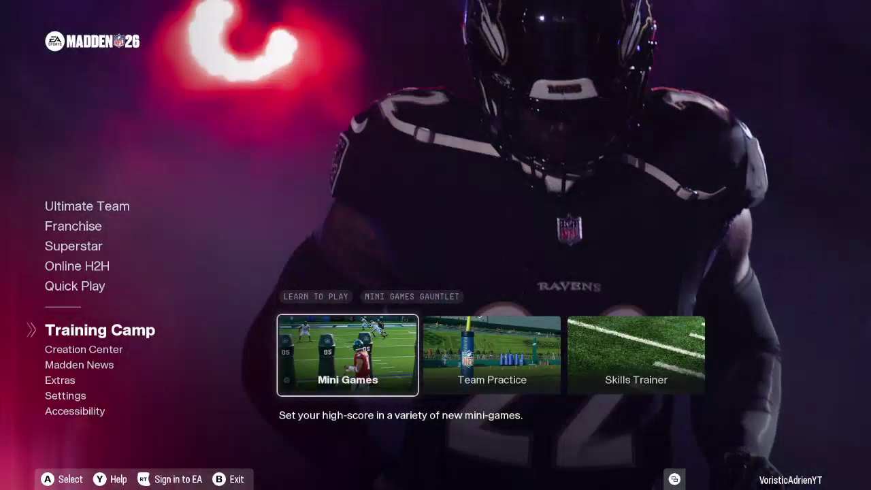
key("ctrl+shift+Escape")
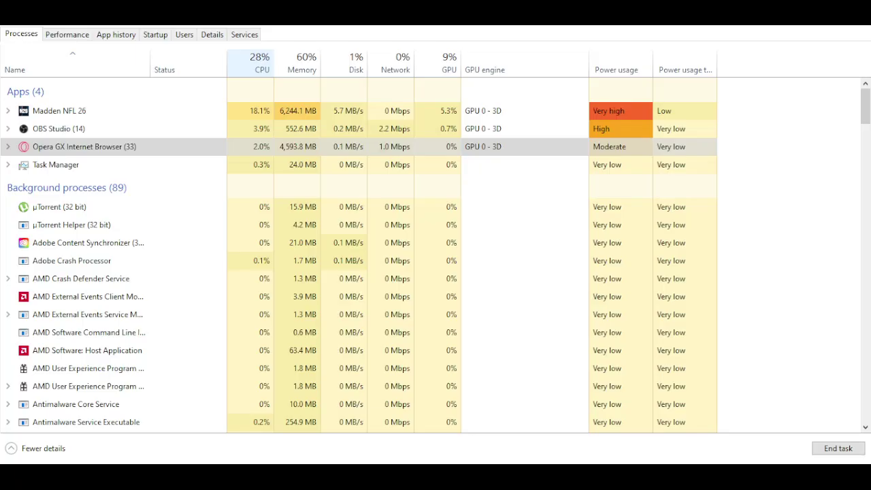
left_click(234, 70)
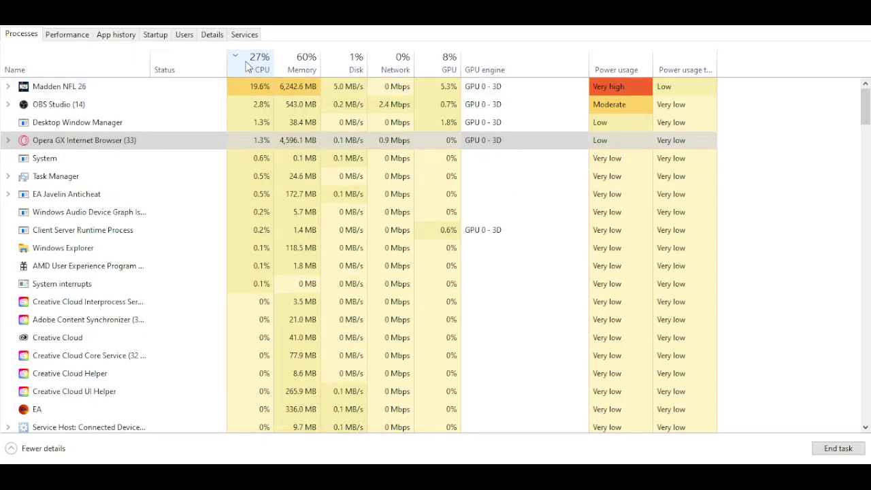
left_click(296, 72)
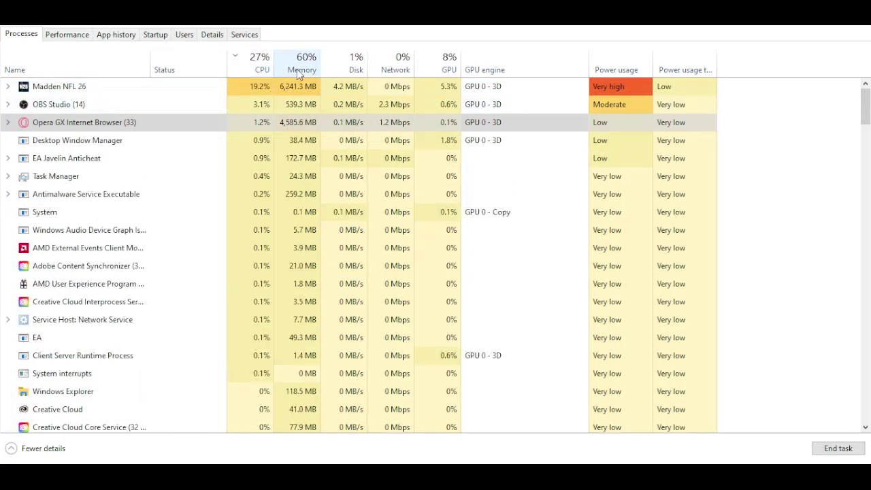
left_click(75, 36)
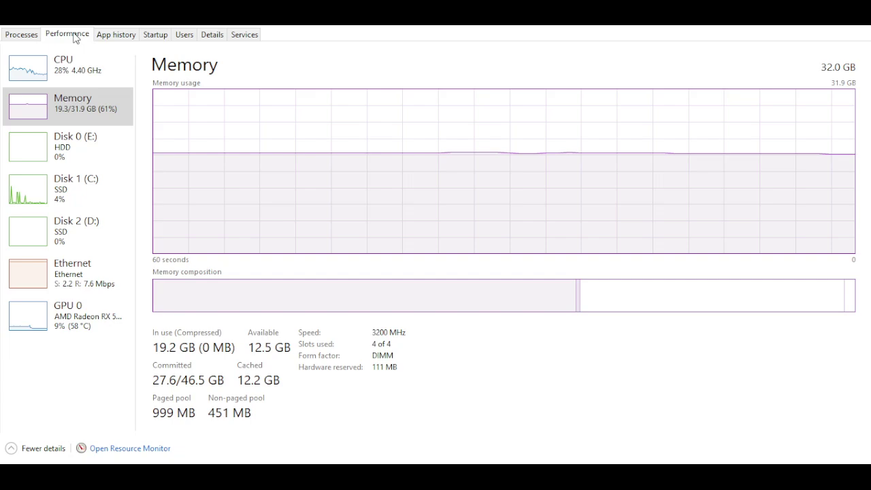